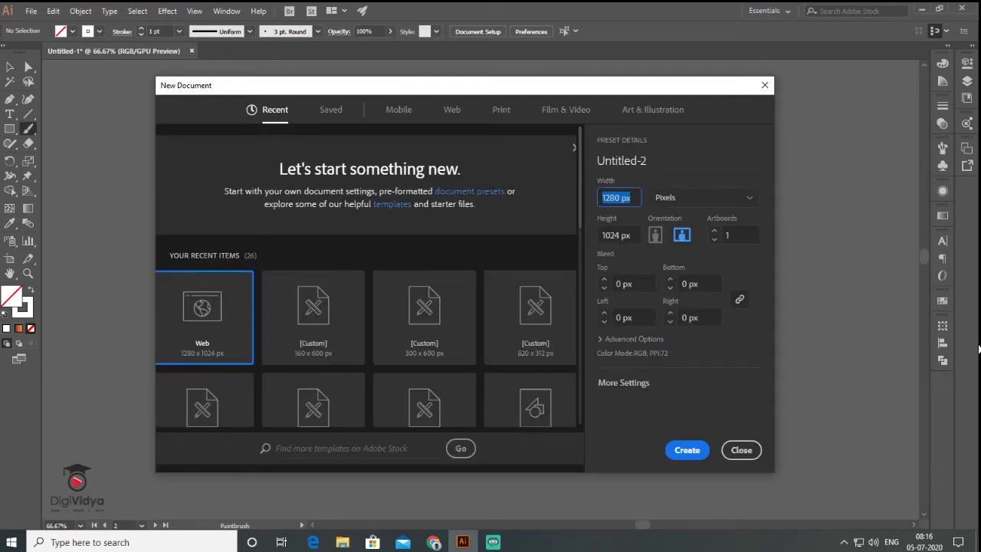
Create a new square document 500 px wide.
key(Tab)
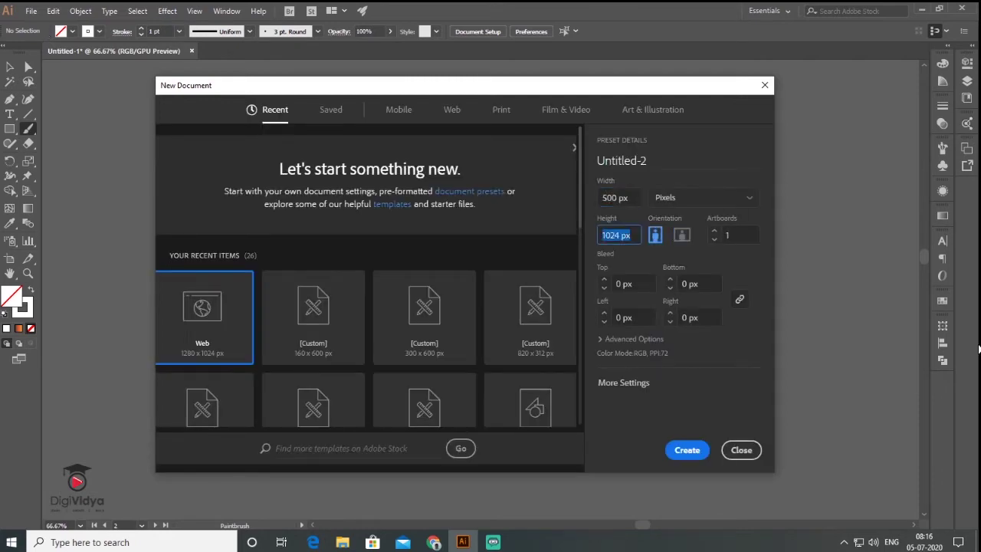
key(Return)
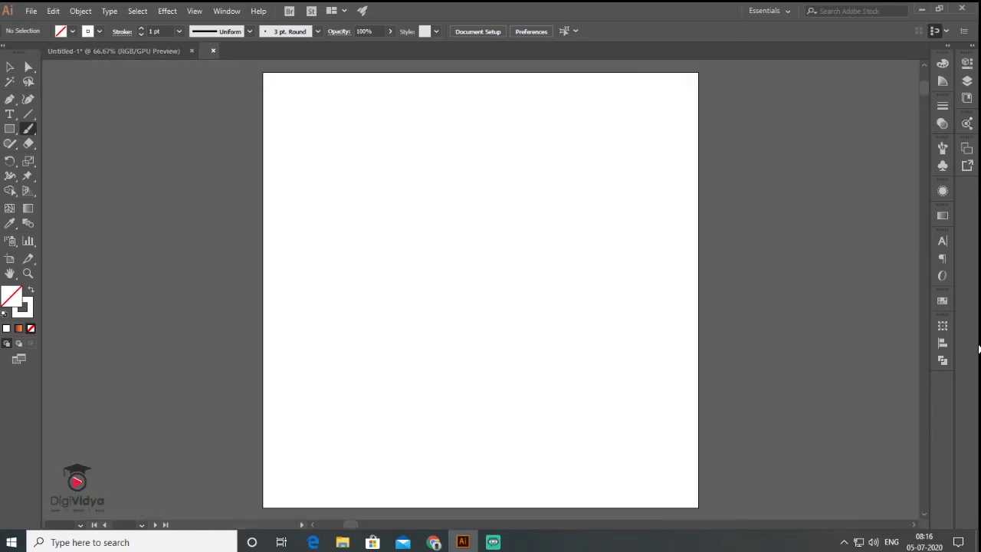
click(8, 67)
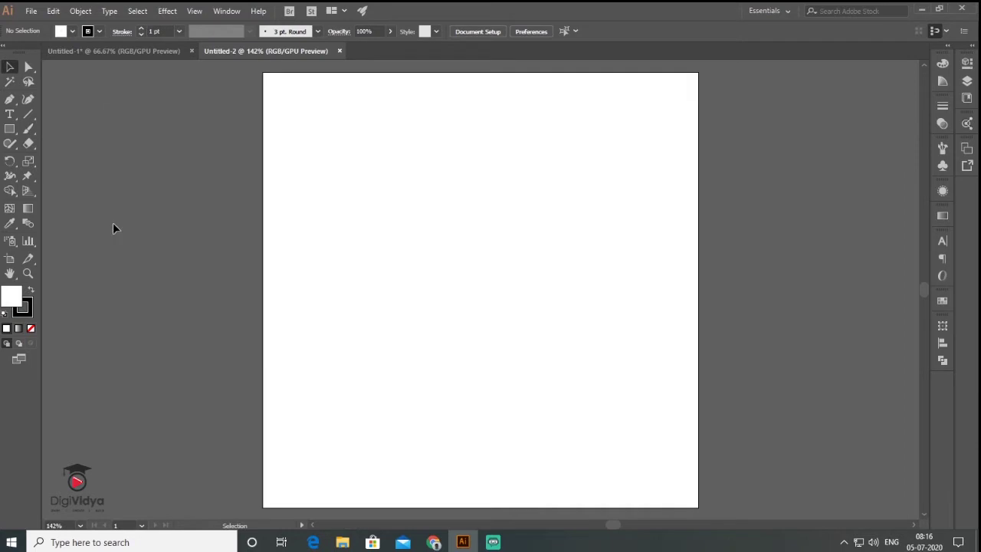
Place the Buddha silhouette image at its original size beside the artboard.
click(11, 274)
drag(522, 215, 453, 213)
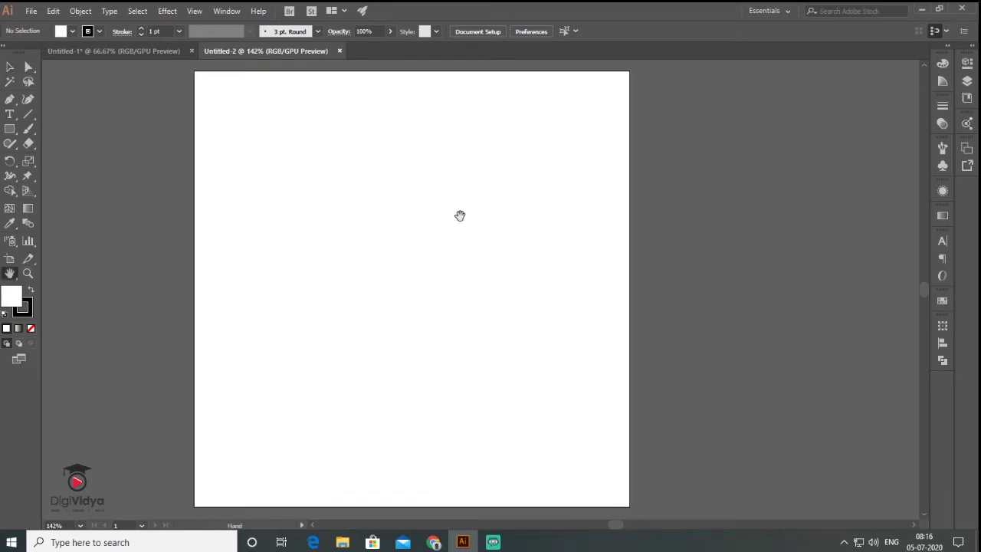
scroll(471, 258, down, 1)
drag(506, 284, 408, 259)
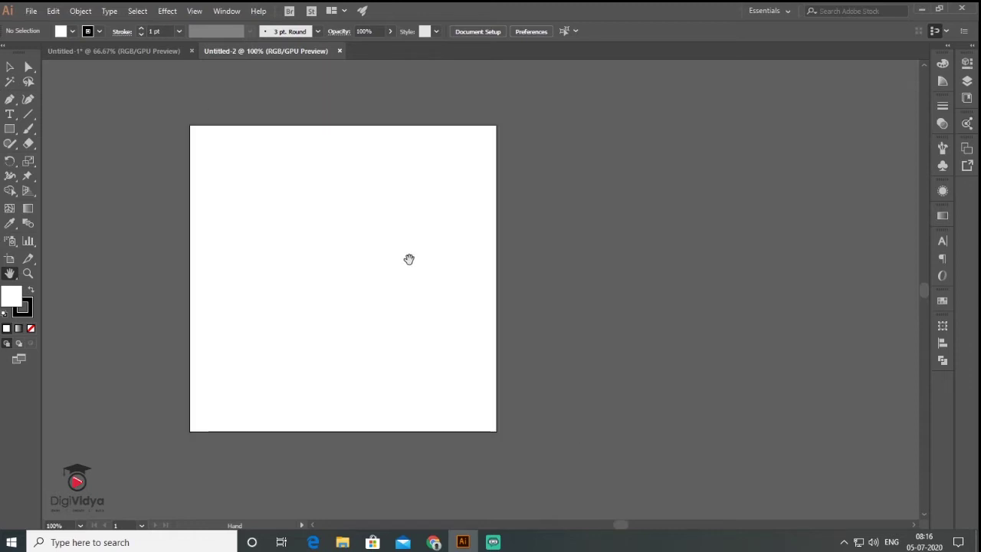
click(31, 11)
click(80, 215)
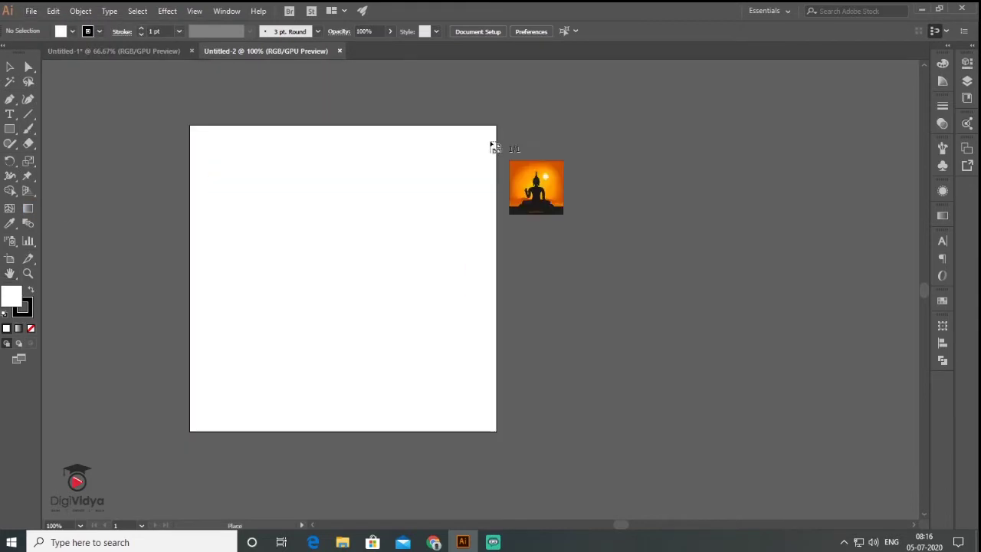
click(491, 140)
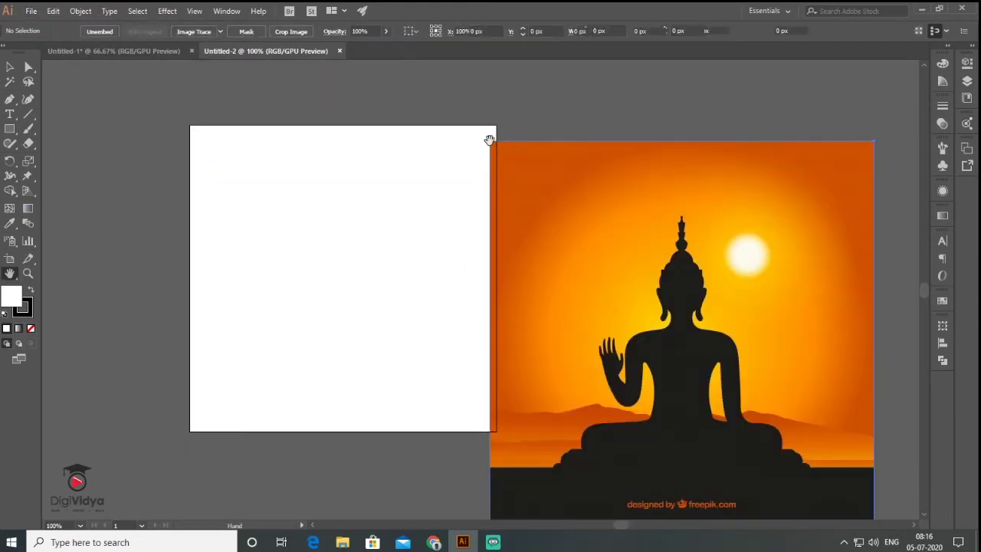
drag(719, 351, 698, 308)
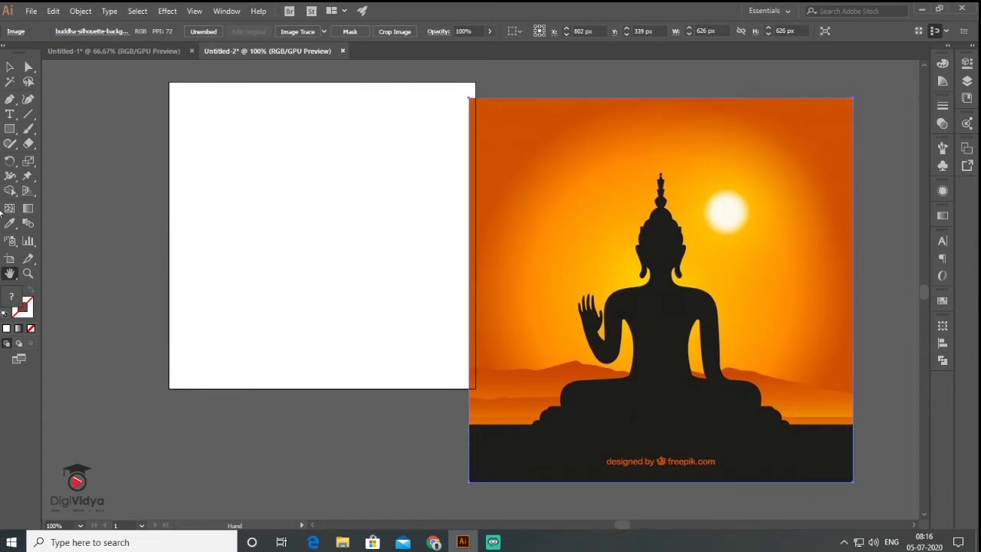
click(10, 68)
drag(611, 255, 630, 239)
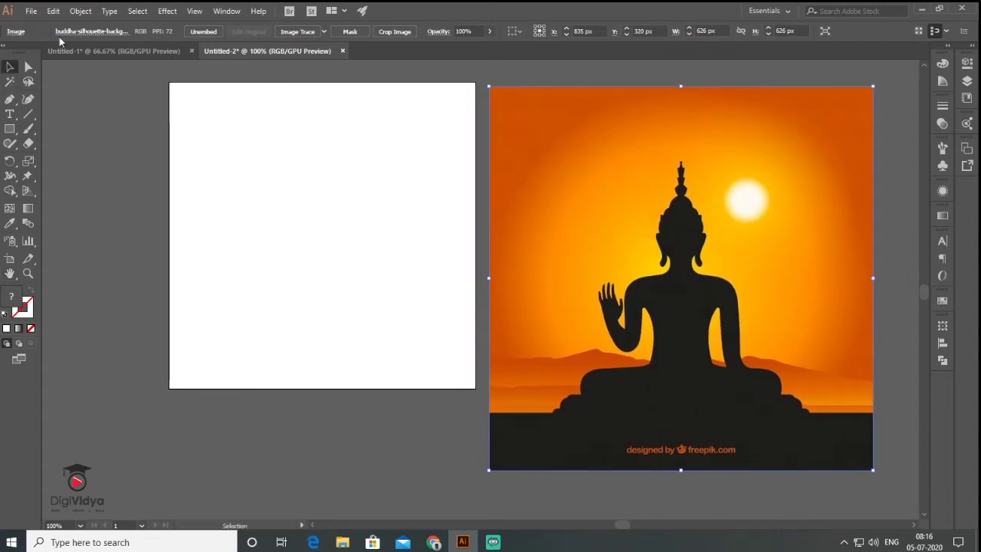
Trace the placed image with the 16 Colors preset and expand the tracing's object and fill.
click(326, 31)
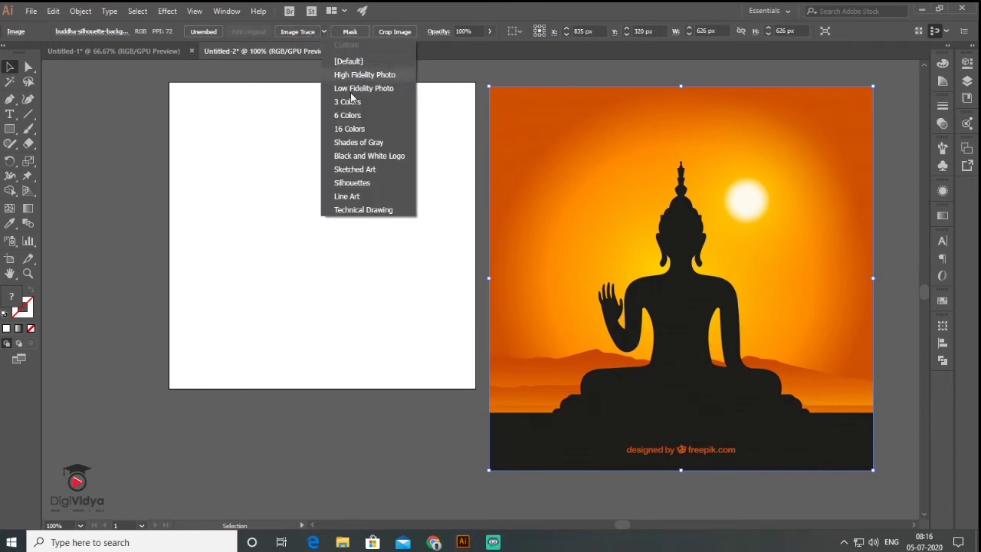
click(358, 130)
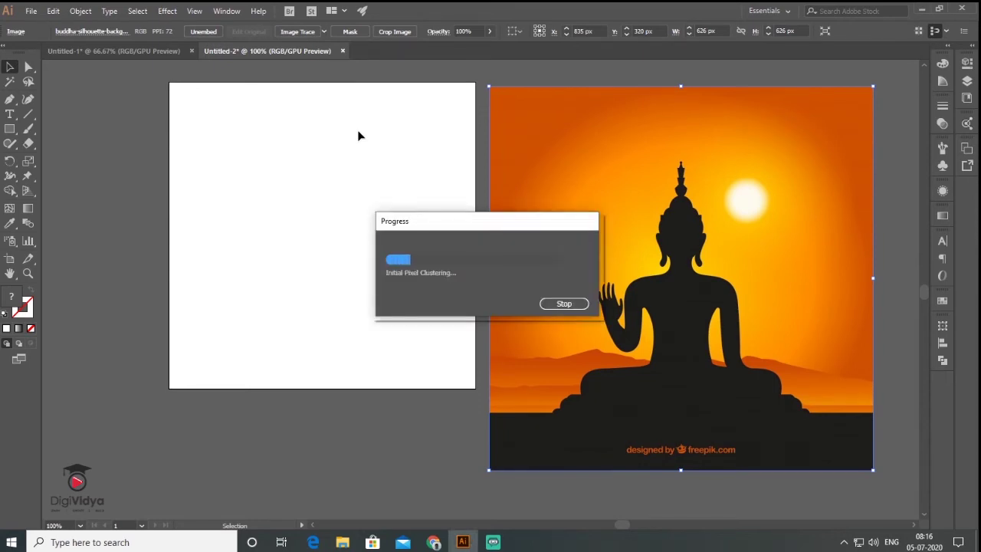
drag(672, 216, 642, 223)
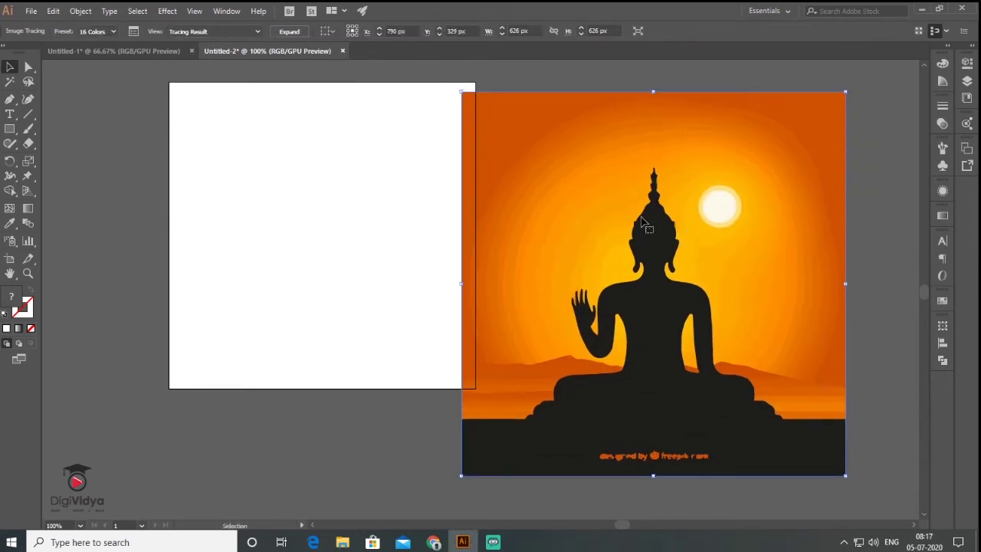
click(80, 11)
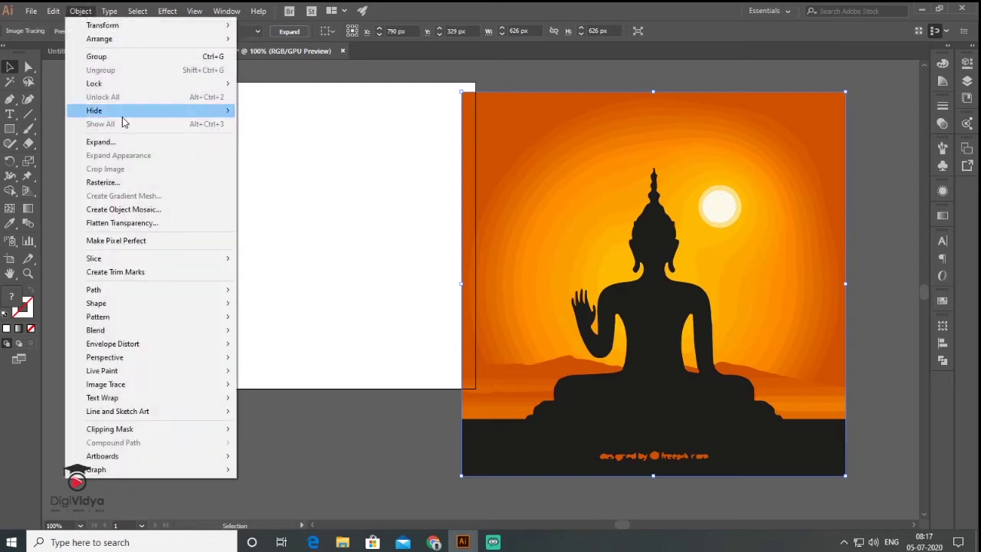
click(130, 144)
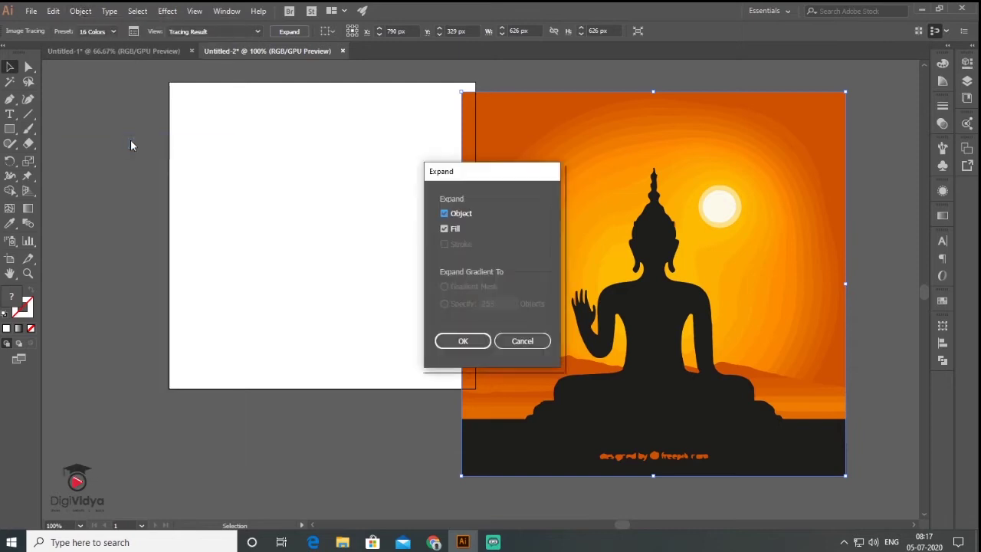
click(468, 342)
Ungroup the expanded tracing completely into separate shapes and clear the selection.
right_click(658, 241)
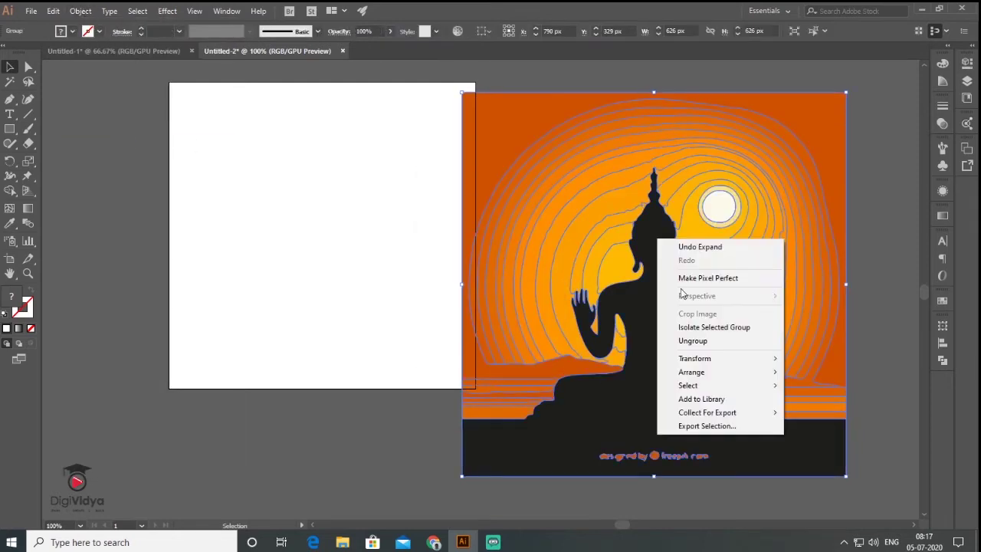
click(693, 340)
right_click(654, 245)
click(691, 351)
right_click(658, 246)
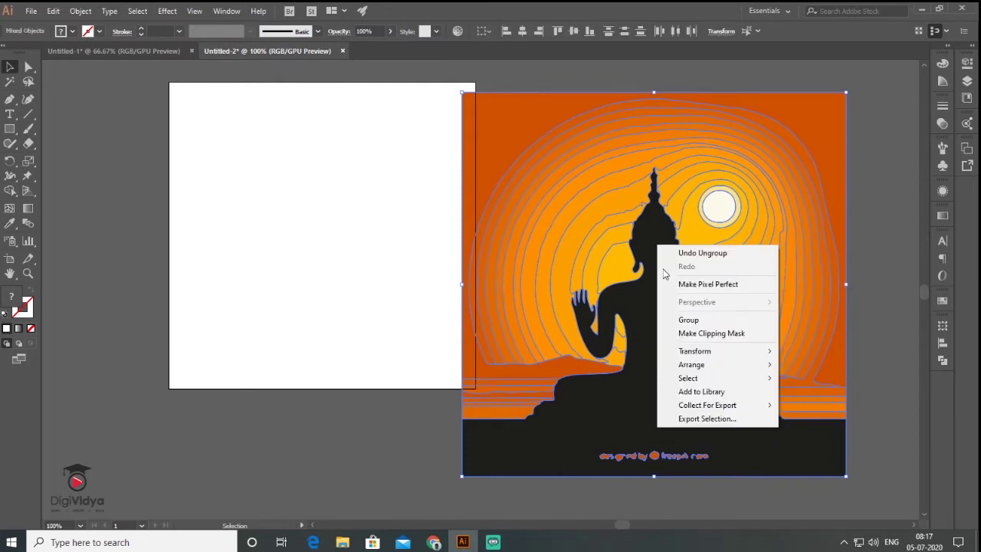
click(865, 208)
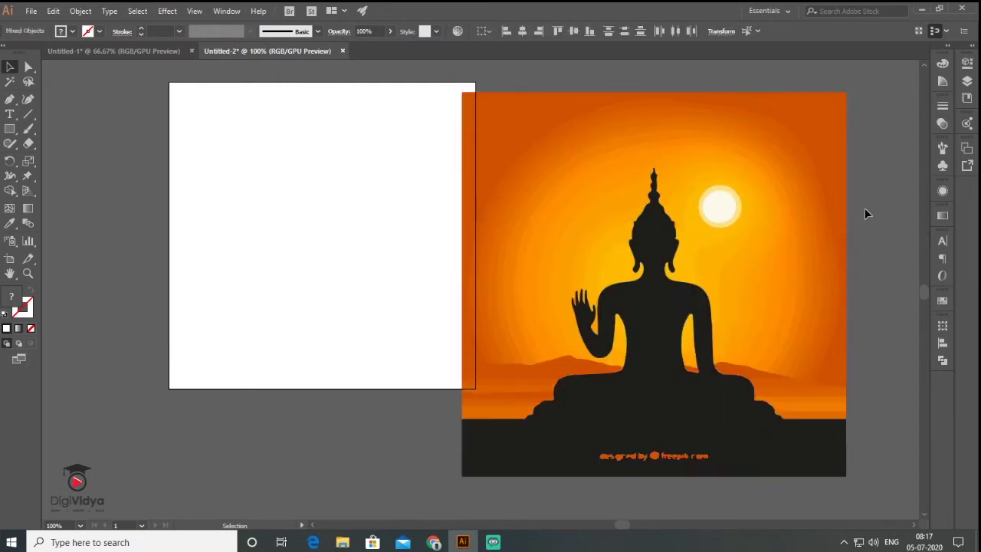
Pull the black Buddha silhouette out of the traced artwork and delete the orange background pieces.
click(686, 368)
drag(653, 231, 153, 219)
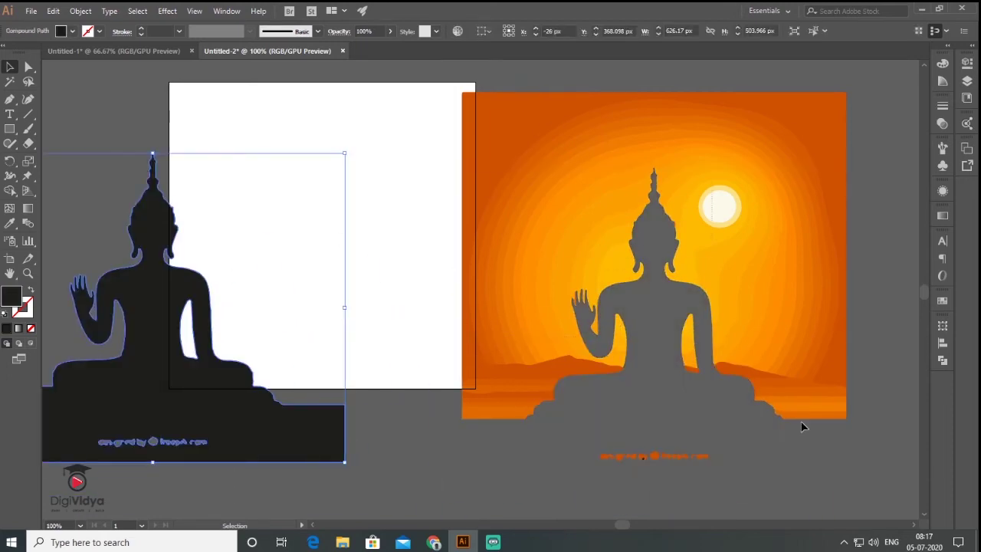
key(ctrl+alt+[)
key(Delete)
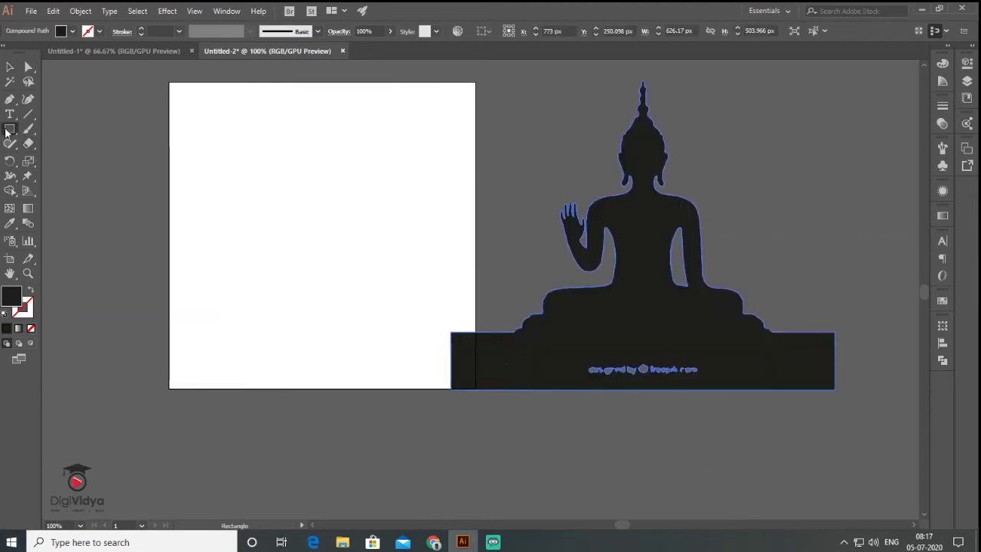
Draw a rectangle about 824 × 220 px over the silhouette's wide base and subtract it with Minus Front.
click(6, 132)
click(48, 127)
drag(398, 467, 905, 332)
click(9, 67)
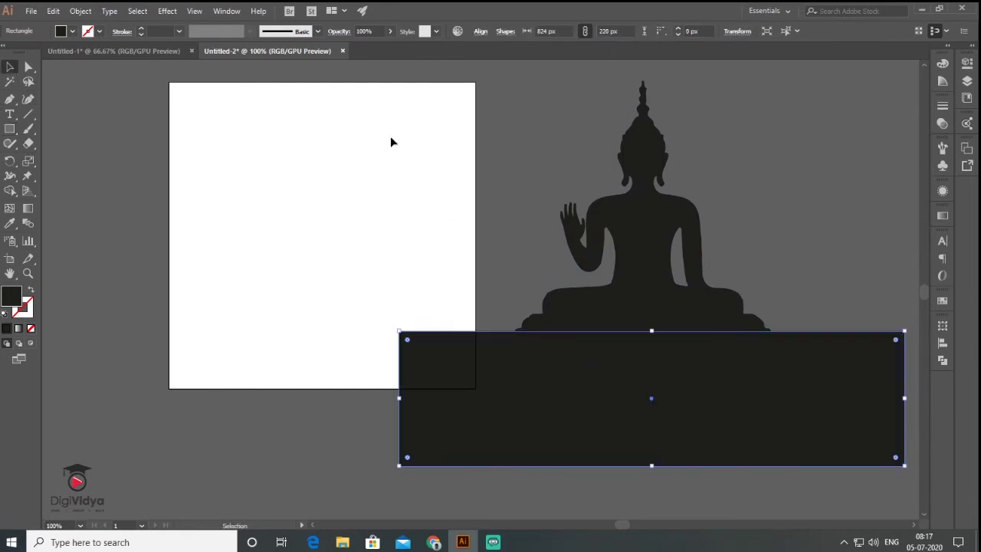
key(ctrl+a)
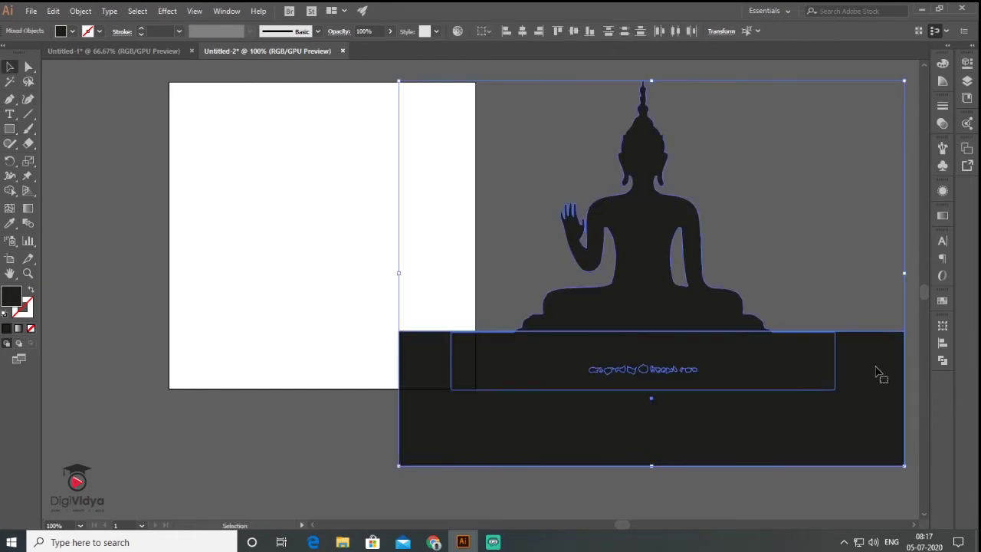
click(942, 361)
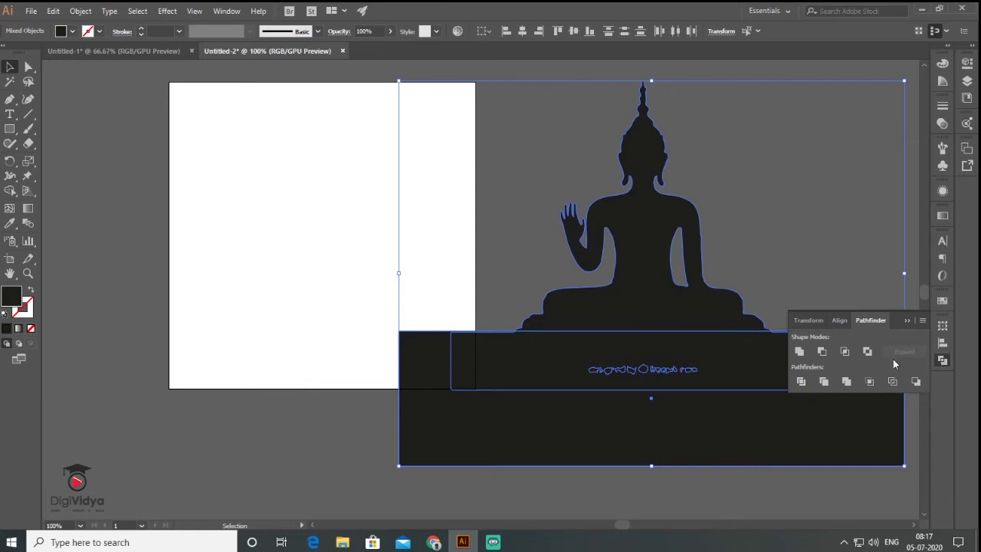
click(822, 352)
click(767, 303)
Scale the trimmed Buddha silhouette down to about 245 × 239 px and park it outside the artboard, to its right.
click(659, 275)
drag(647, 256, 338, 271)
drag(463, 92, 355, 195)
drag(276, 295, 623, 250)
click(603, 275)
click(607, 379)
drag(310, 229, 125, 165)
drag(406, 242, 623, 315)
Draw the closed front hill with the Pen tool, giving it a wavy top edge across the artboard's lower half.
click(10, 101)
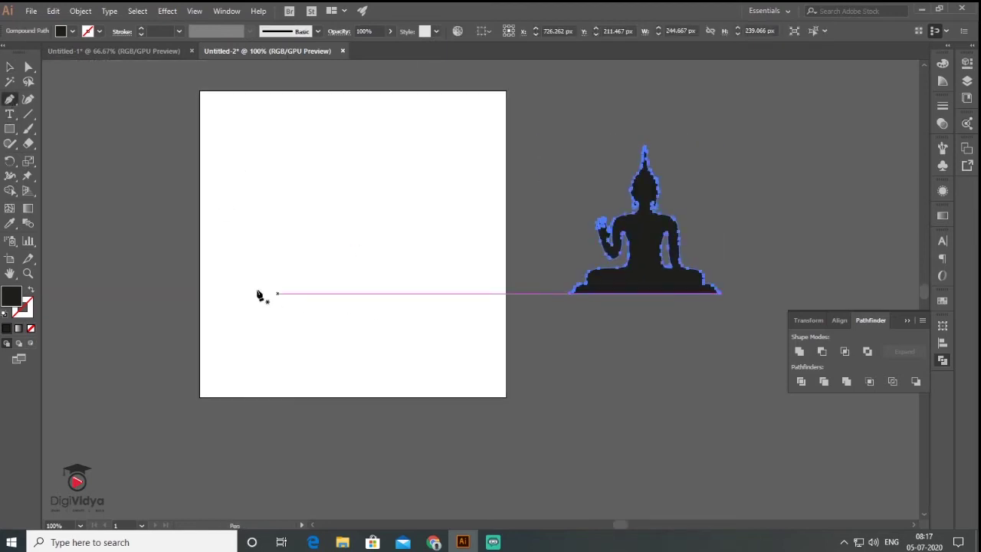
click(220, 292)
click(250, 245)
drag(251, 259, 277, 273)
drag(291, 277, 305, 298)
drag(368, 258, 391, 207)
mouse_move(458, 257)
mouse_down()
mouse_move(458, 280)
mouse_move(506, 265)
mouse_up()
click(220, 293)
Draw a second closed hill shape with the Pen tool, its wavy crest slightly above the front hill.
click(208, 243)
mouse_move(258, 233)
mouse_down()
mouse_move(285, 248)
mouse_move(324, 223)
mouse_up()
mouse_move(372, 210)
mouse_down()
mouse_move(395, 225)
mouse_move(467, 200)
mouse_up()
mouse_move(500, 248)
mouse_down()
mouse_move(500, 275)
mouse_move(535, 305)
mouse_up()
click(532, 362)
click(367, 376)
drag(221, 371, 204, 360)
click(159, 273)
click(208, 244)
Draw a third closed hill shape with the Pen tool, its wavy crest above the other two hills.
click(192, 211)
drag(241, 196, 256, 183)
click(523, 316)
click(460, 381)
click(312, 416)
click(185, 335)
click(185, 264)
click(192, 211)
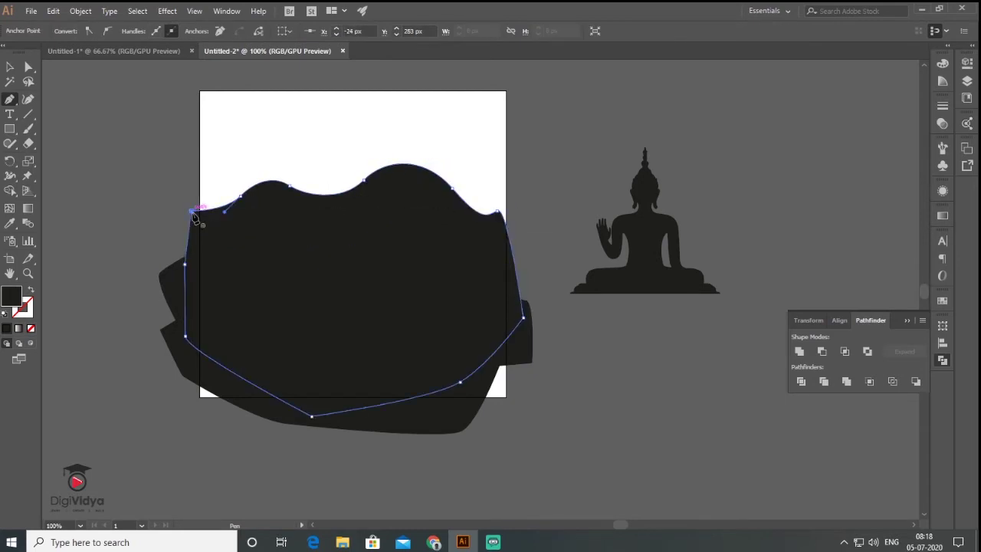
Fill the lowest hill with yellow-orange and bring it to the front.
click(11, 67)
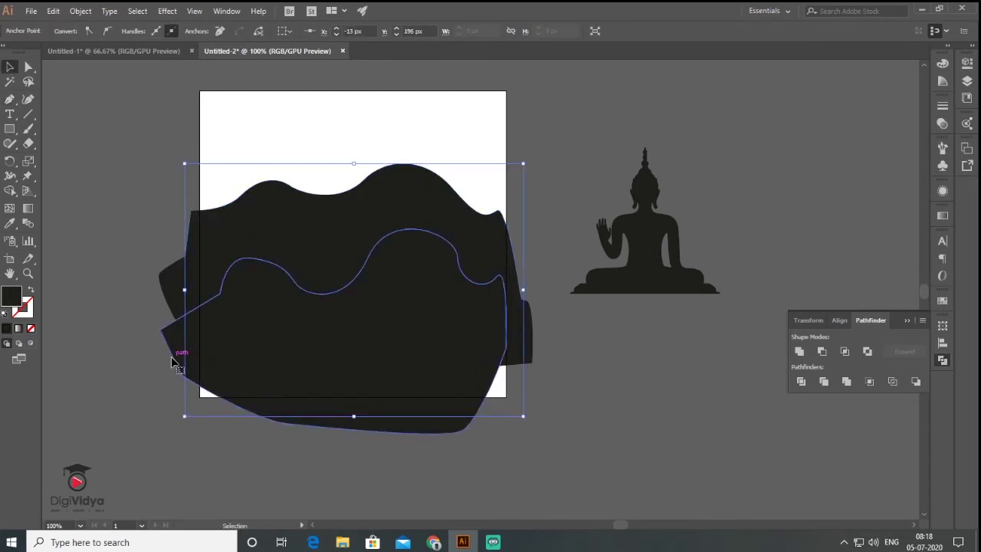
click(181, 350)
double_click(8, 300)
click(674, 341)
click(622, 201)
click(790, 204)
right_click(332, 420)
mouse_move(418, 346)
click(567, 347)
click(652, 422)
Fill the middle hill with dark orange-brown and bring it forward, above the back hill.
click(174, 277)
double_click(10, 296)
click(673, 343)
click(651, 255)
click(789, 205)
right_click(169, 282)
mouse_move(230, 218)
click(355, 231)
Fill the back hill with light peach.
click(194, 234)
double_click(11, 297)
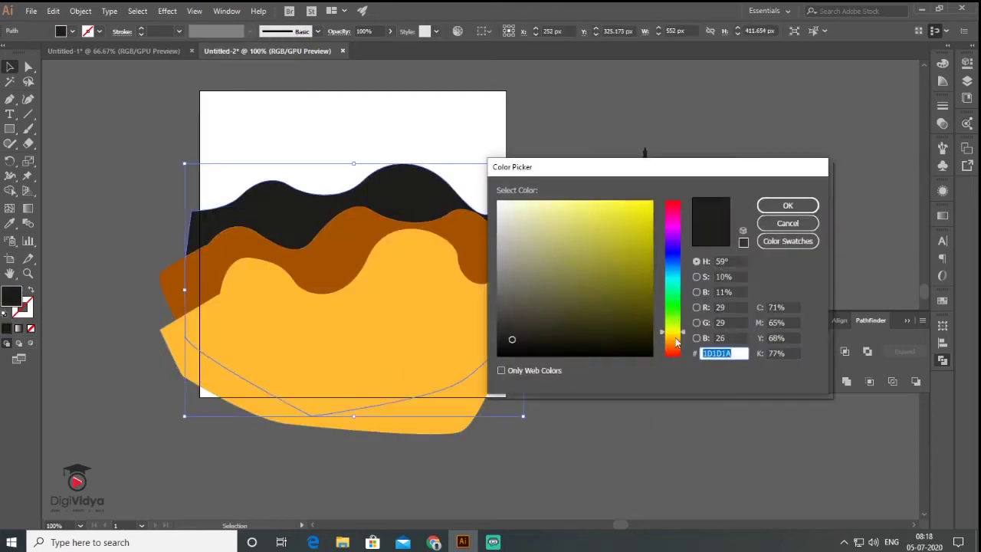
click(674, 345)
click(561, 201)
click(789, 205)
click(597, 402)
Group the three coloured hill shapes.
drag(146, 123, 483, 452)
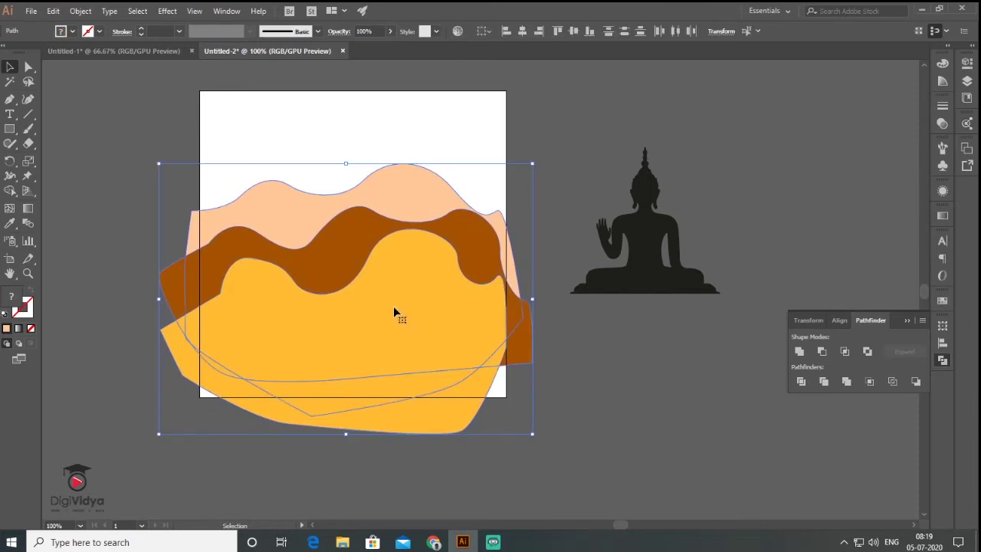
key(ctrl+g)
click(654, 375)
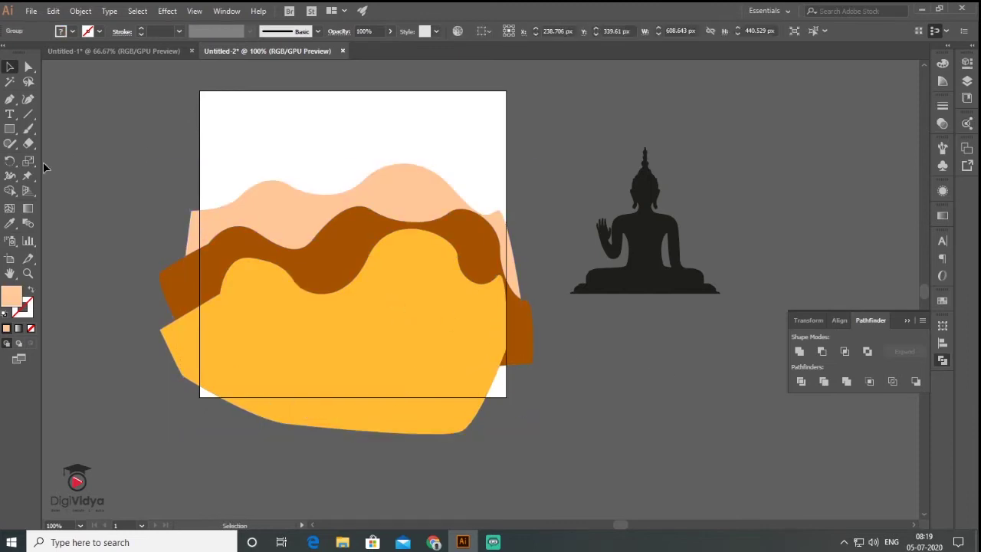
Draw a 424 px circle over the centre of the grouped hills.
drag(10, 129, 64, 158)
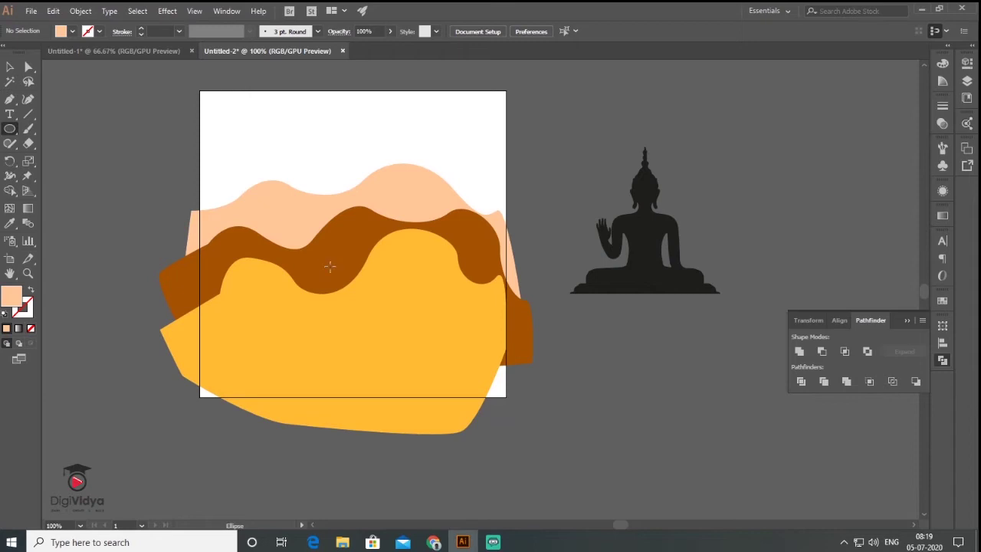
drag(345, 266, 476, 397)
key(v)
Clip the grouped hills to the circle with a clipping mask and move the result fully onto the artboard.
click(510, 420)
key(ctrl+a)
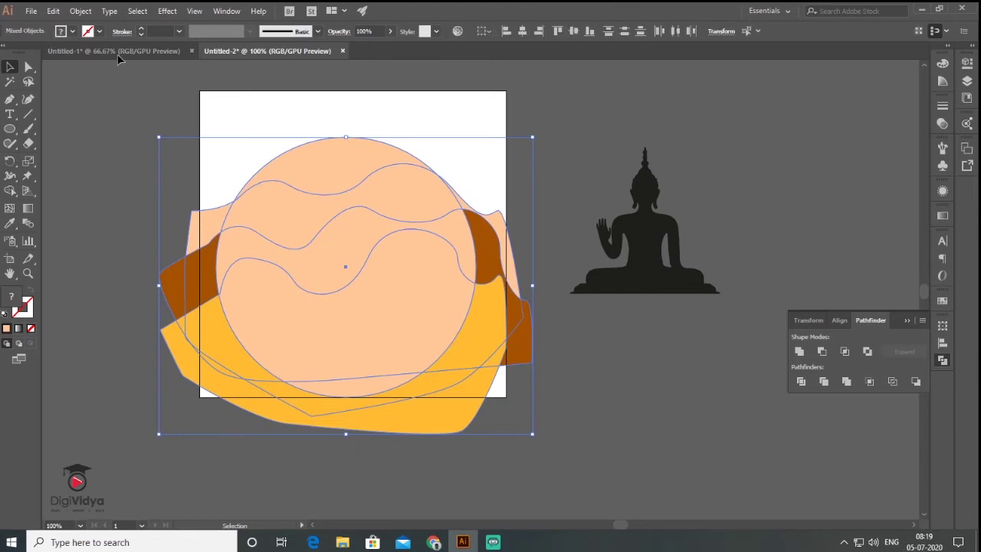
click(88, 13)
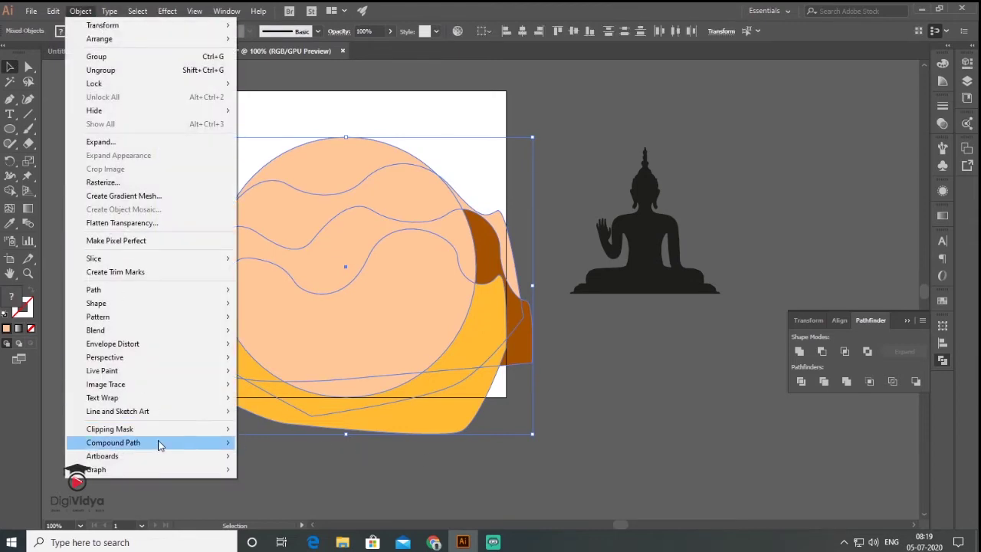
mouse_move(165, 430)
click(263, 429)
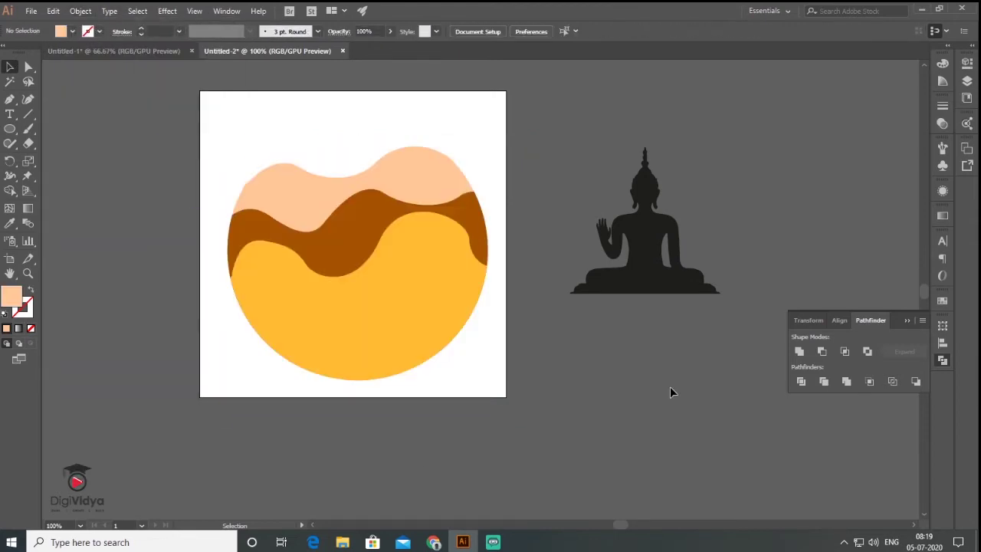
Paste a copy of the 424 px circle, offset it from the clipped hills and fill it with pale cream.
key(ctrl+v)
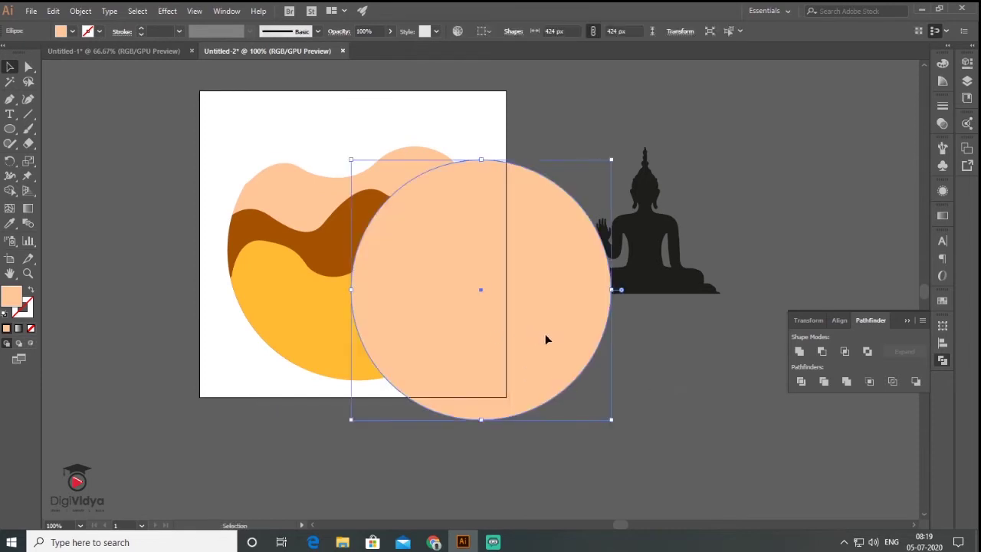
drag(536, 333, 577, 383)
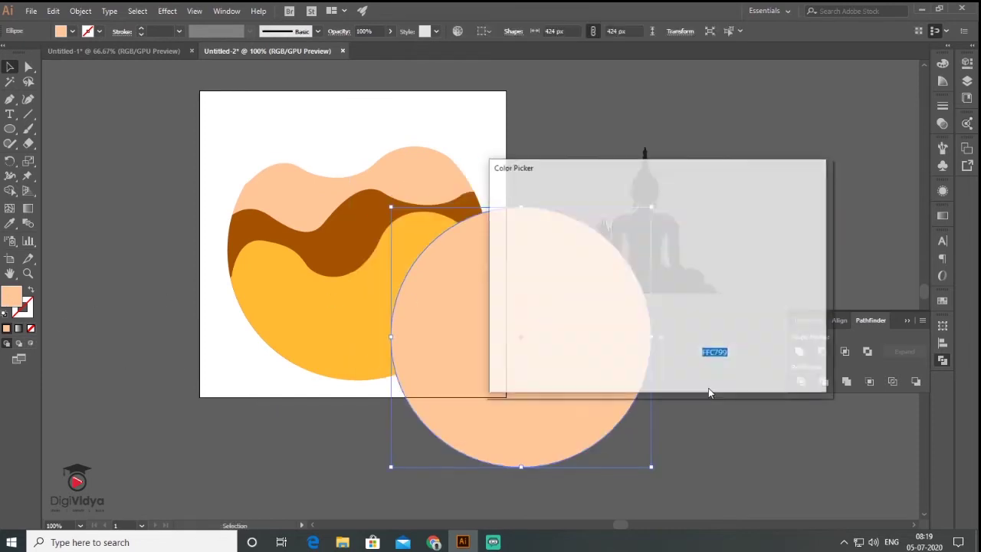
drag(546, 215, 518, 203)
click(788, 205)
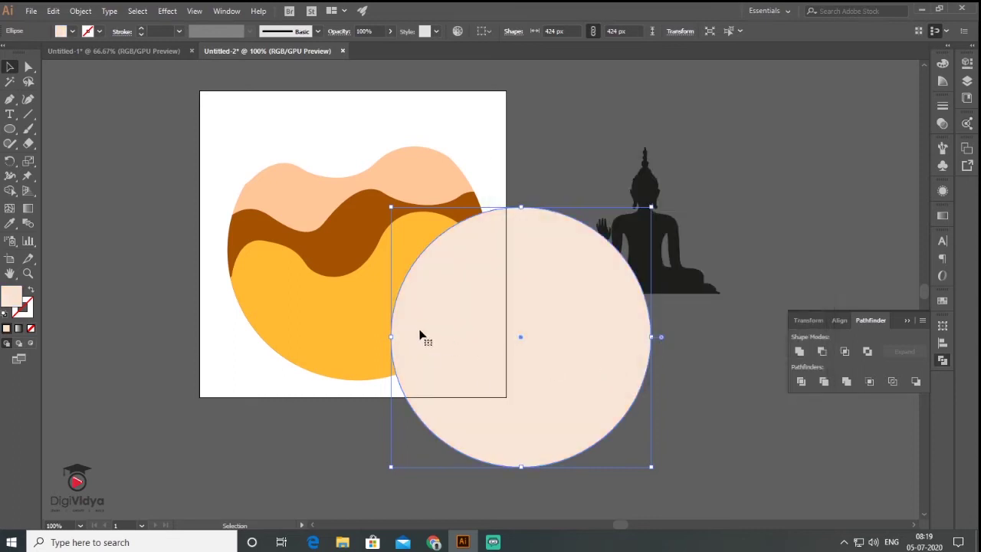
Send the pale cream circle to the back and align it with the clipped hills as their sky.
right_click(418, 330)
mouse_move(511, 265)
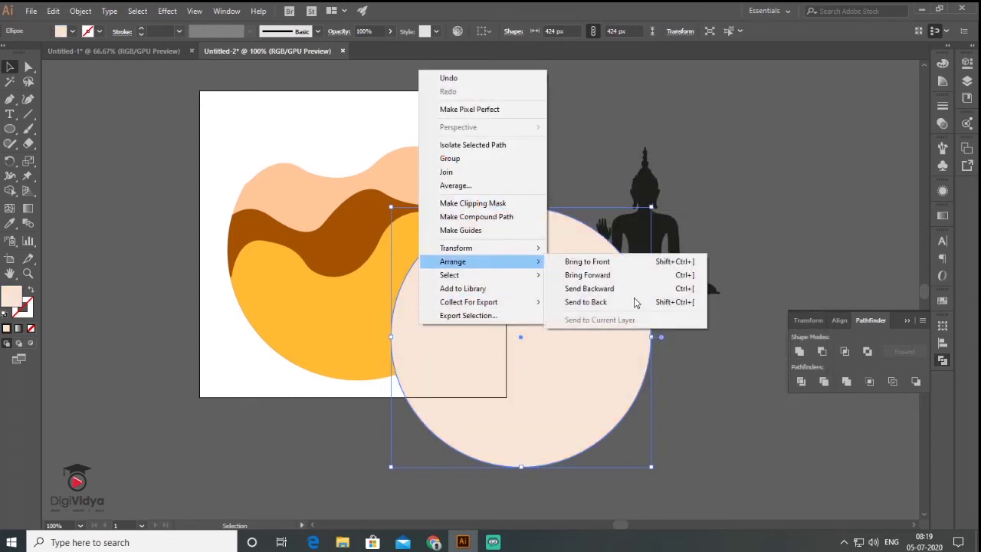
click(634, 302)
shift+click(406, 337)
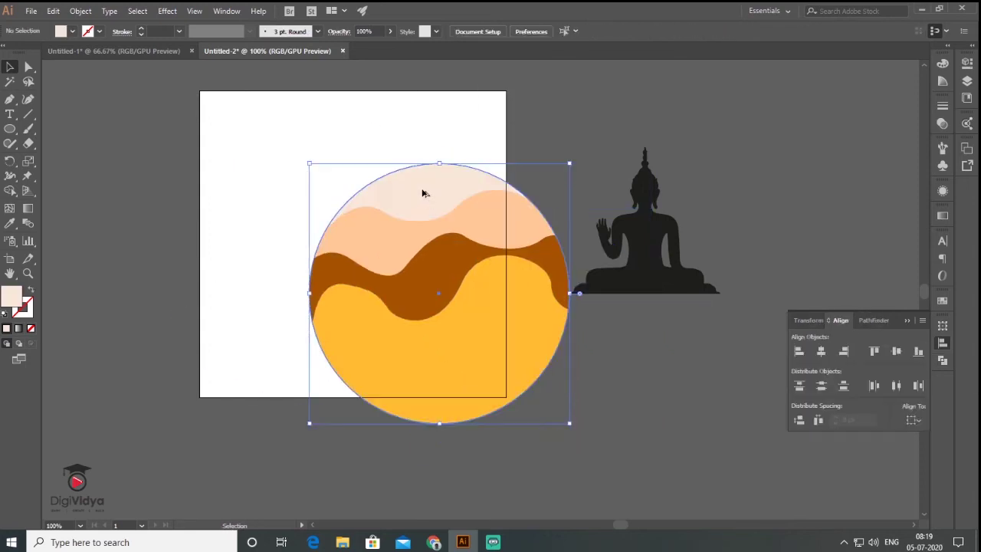
Set a copy of the cream circle aside and arrange the hills with the Buddha silhouette in front of them on the artboard.
drag(425, 195, 798, 145)
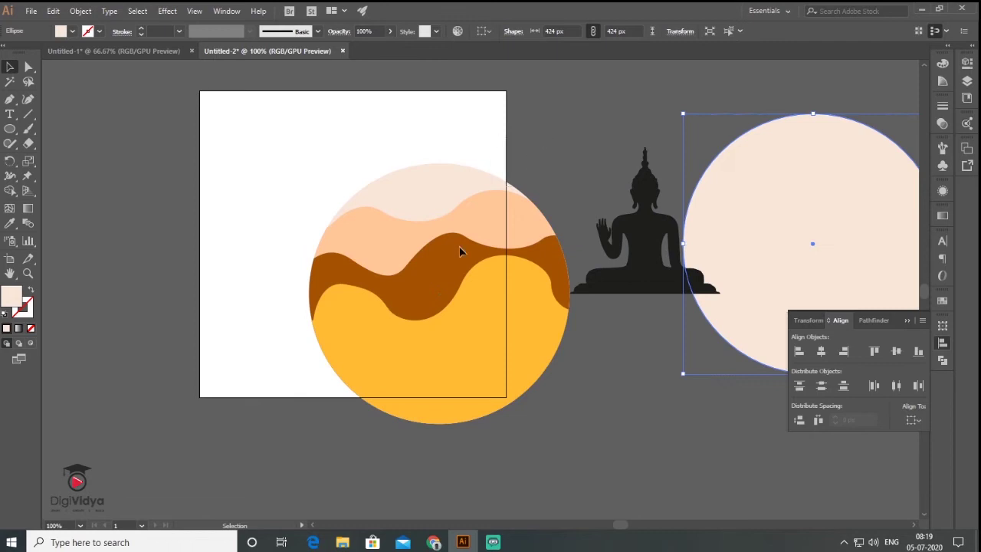
drag(416, 276, 346, 201)
right_click(347, 202)
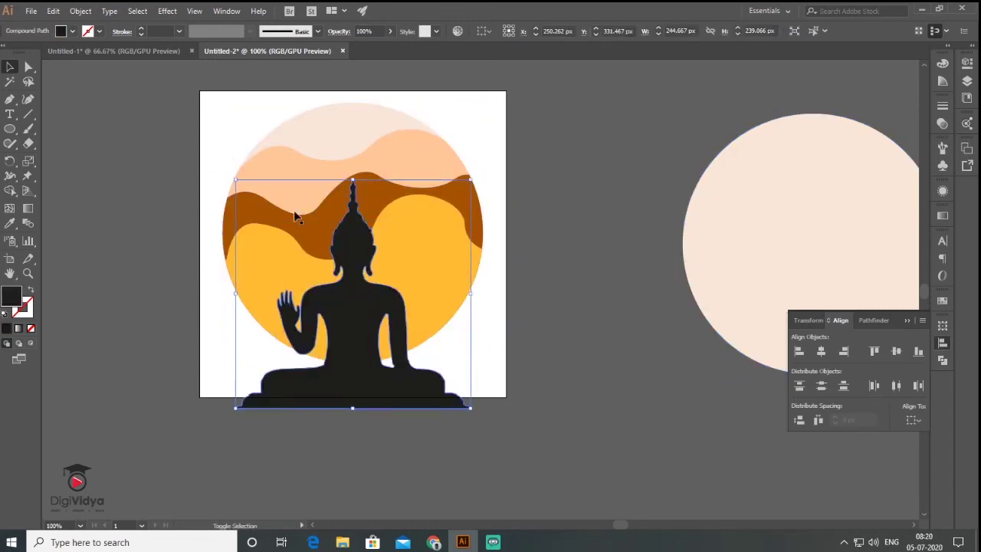
drag(296, 212, 460, 147)
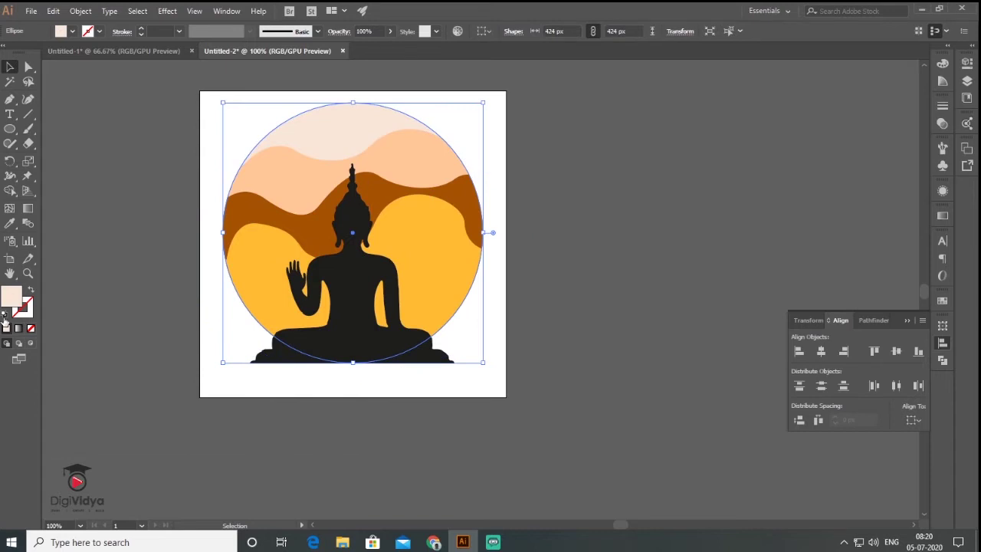
Bring the 424 px circle copy to the front and use it as a clipping mask on the Buddha silhouette.
right_click(320, 107)
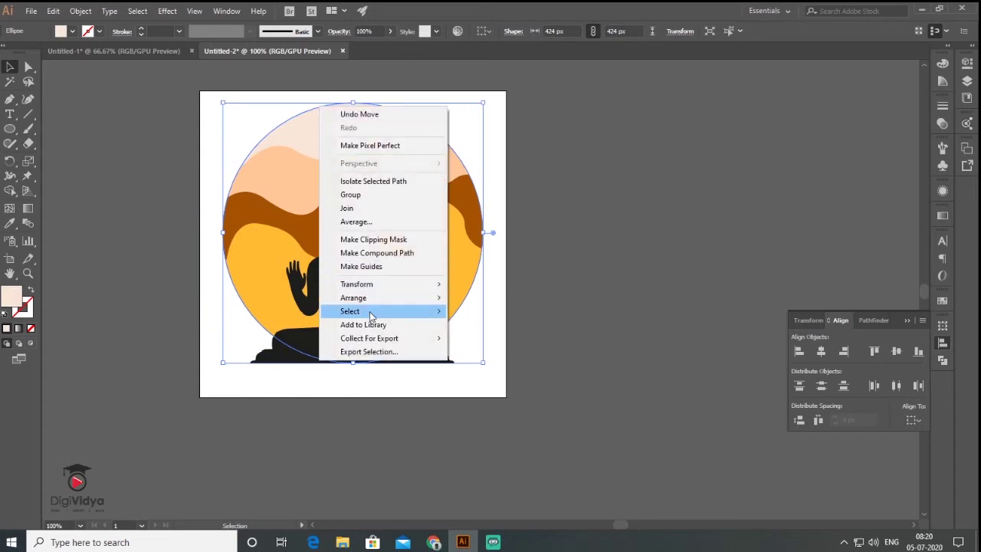
mouse_move(376, 298)
click(477, 295)
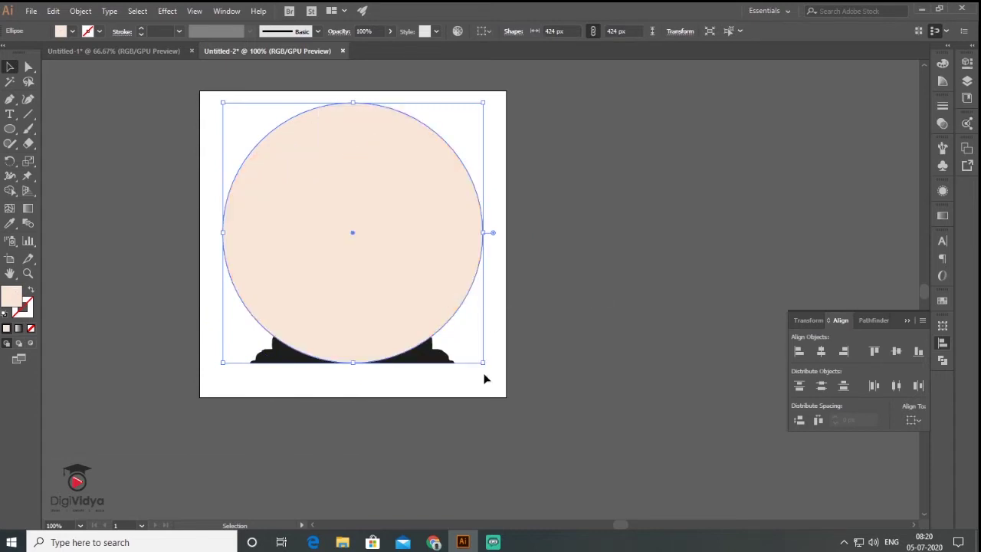
shift+click(428, 363)
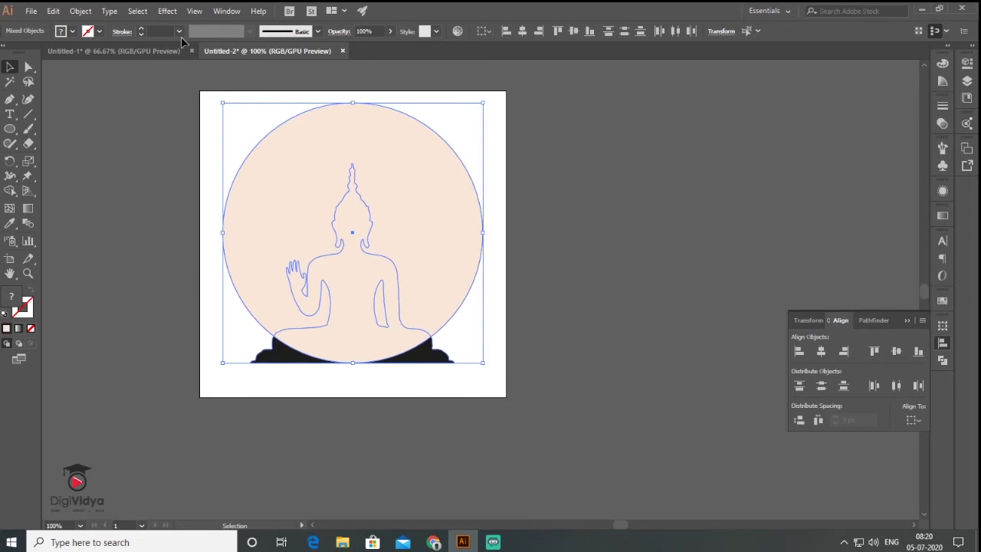
click(79, 11)
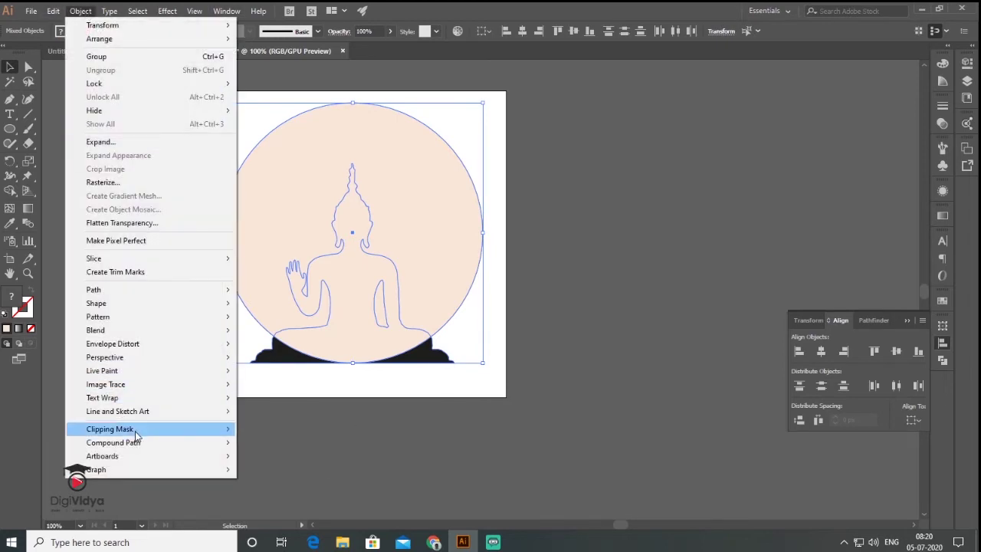
mouse_move(136, 431)
click(264, 430)
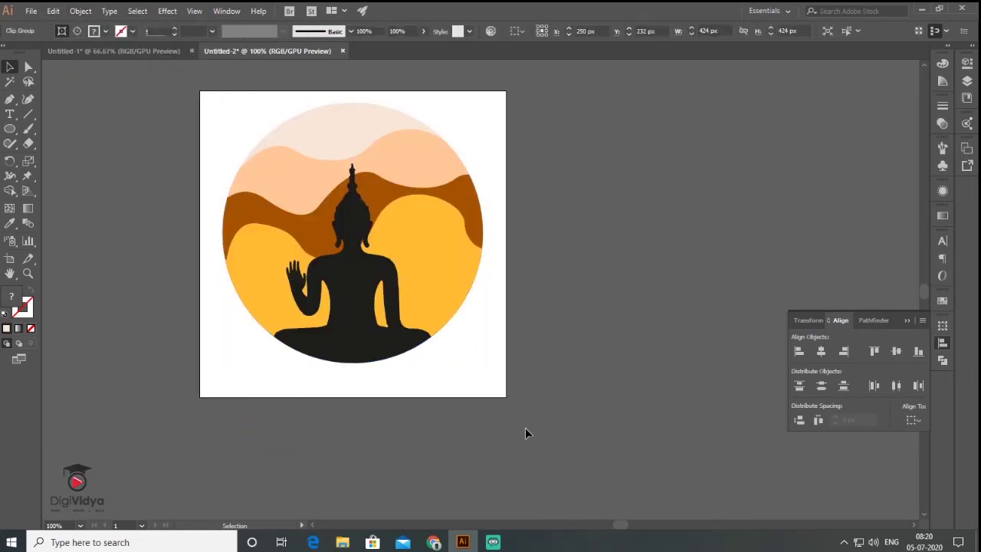
Group the sky circle, clipped hills and Buddha silhouette and move the artwork slightly down on the artboard.
click(608, 341)
drag(569, 99, 207, 453)
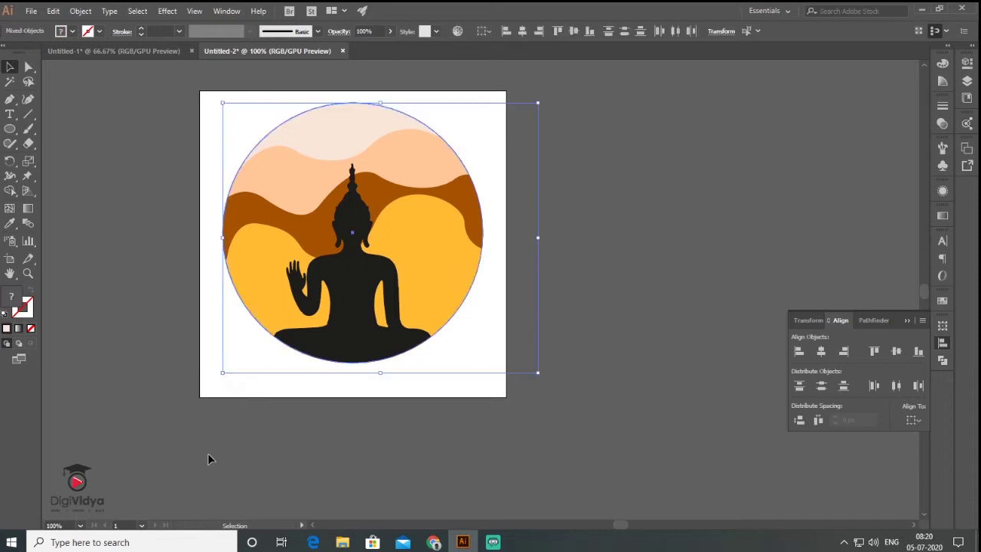
click(580, 342)
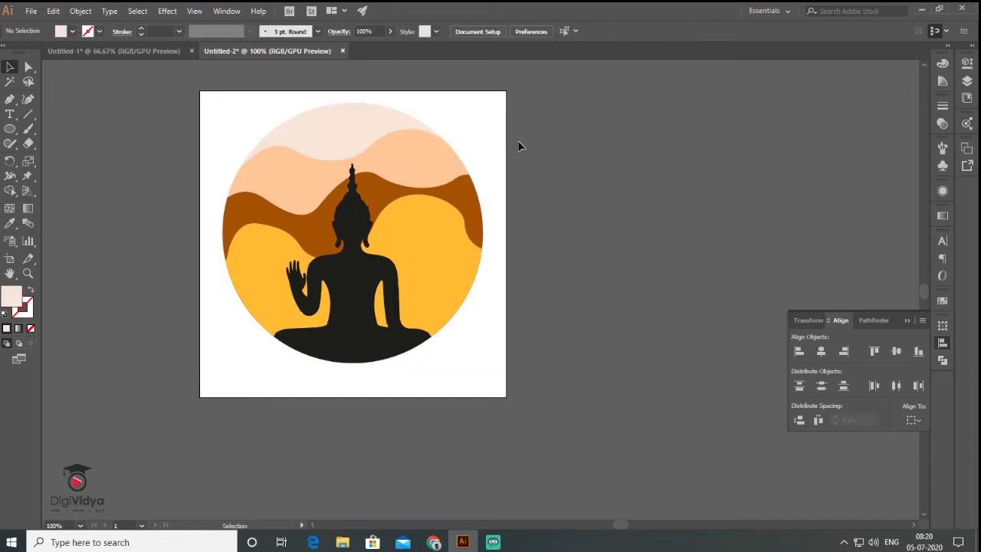
key(ctrl+a)
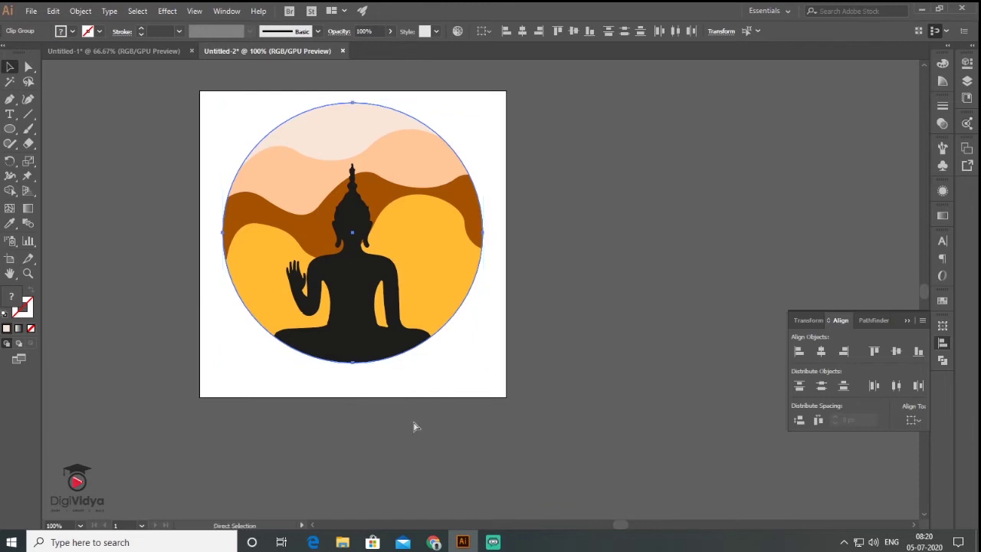
Draw a 500 × 500 px orange rectangle covering the whole artboard.
drag(9, 129, 38, 134)
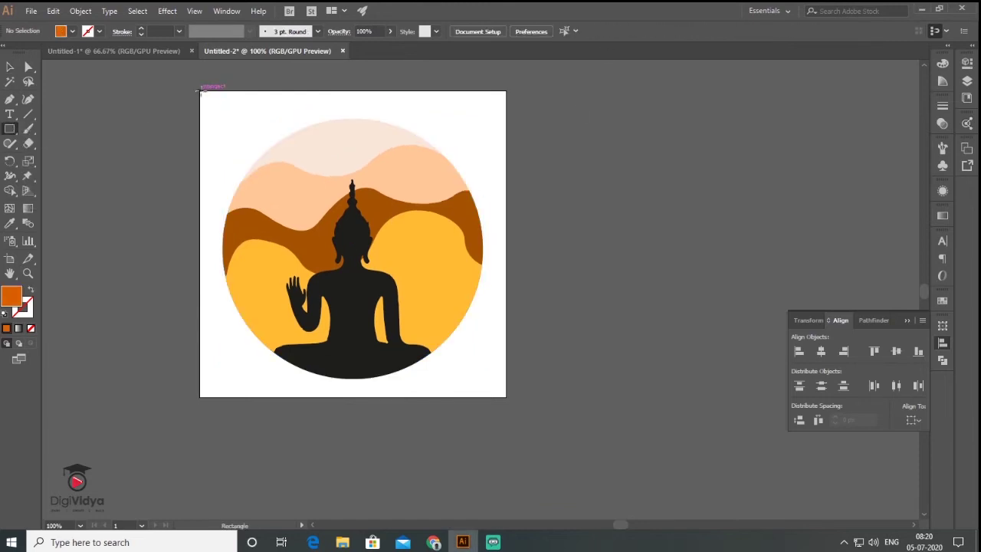
drag(199, 90, 506, 397)
click(906, 323)
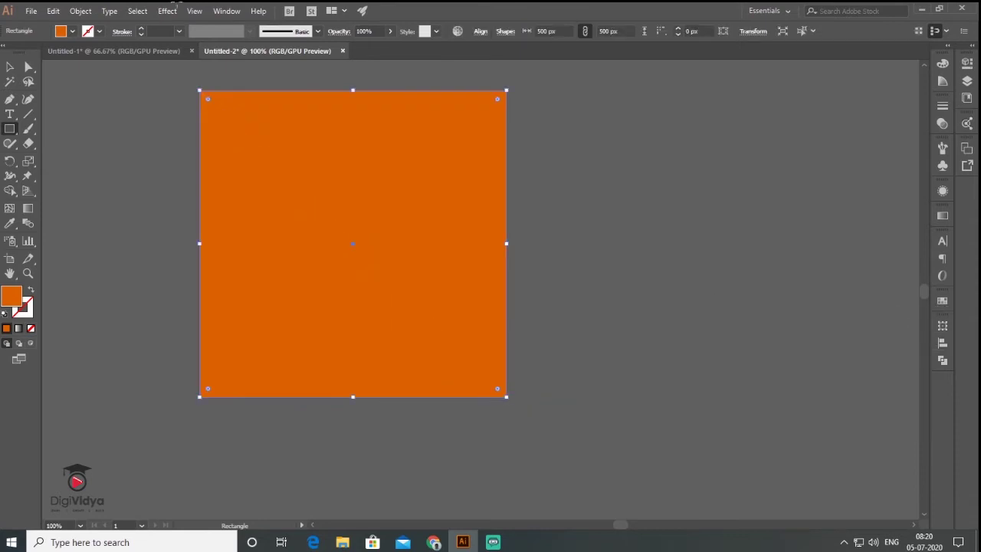
Fill the rectangle with the dark brown to orange-yellow gradient from the Sky swatch library and set its angle to 90°.
click(227, 11)
mouse_move(322, 502)
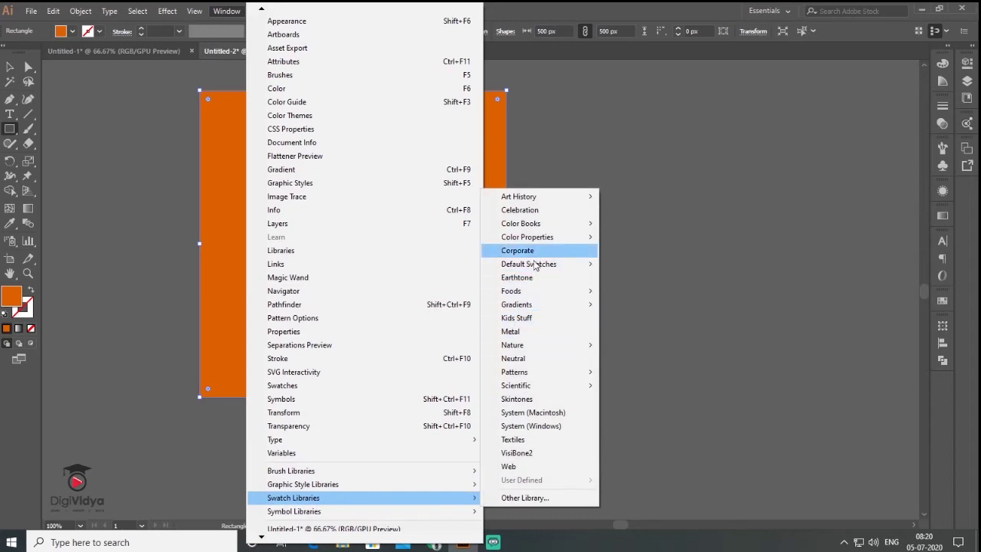
mouse_move(537, 307)
click(673, 223)
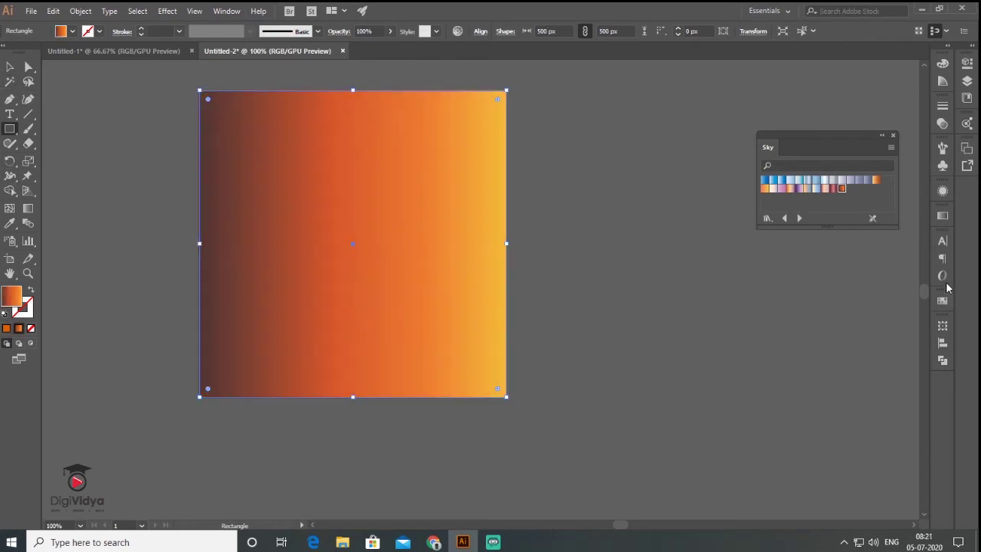
click(944, 217)
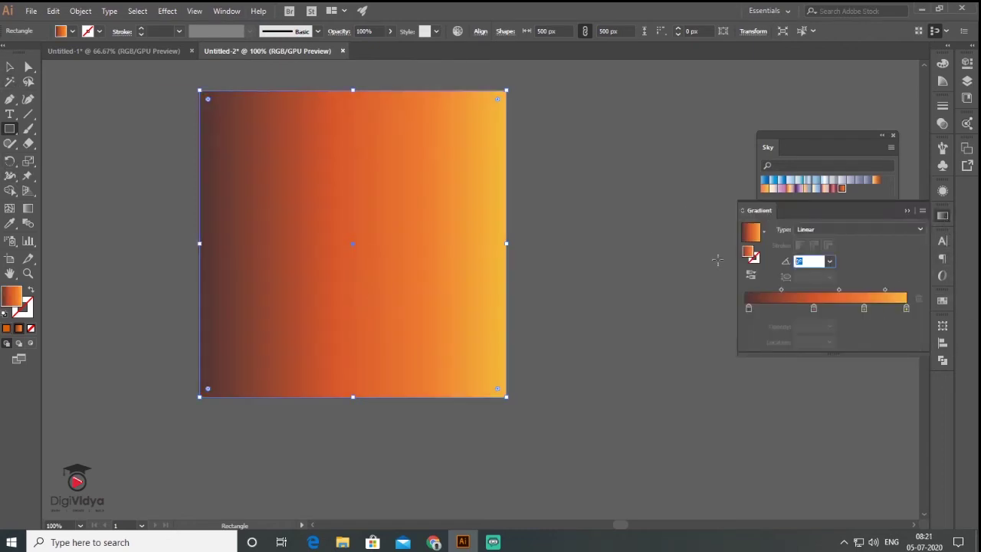
text(90)
key(Return)
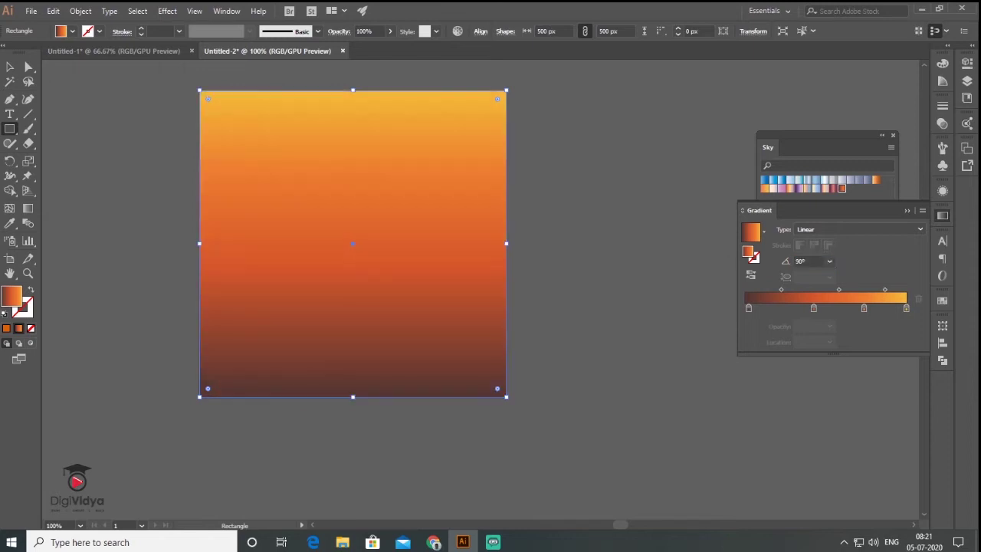
Send the gradient rectangle behind the circular artwork and clear the gradient settings and Sky swatches from the canvas.
click(11, 68)
right_click(315, 182)
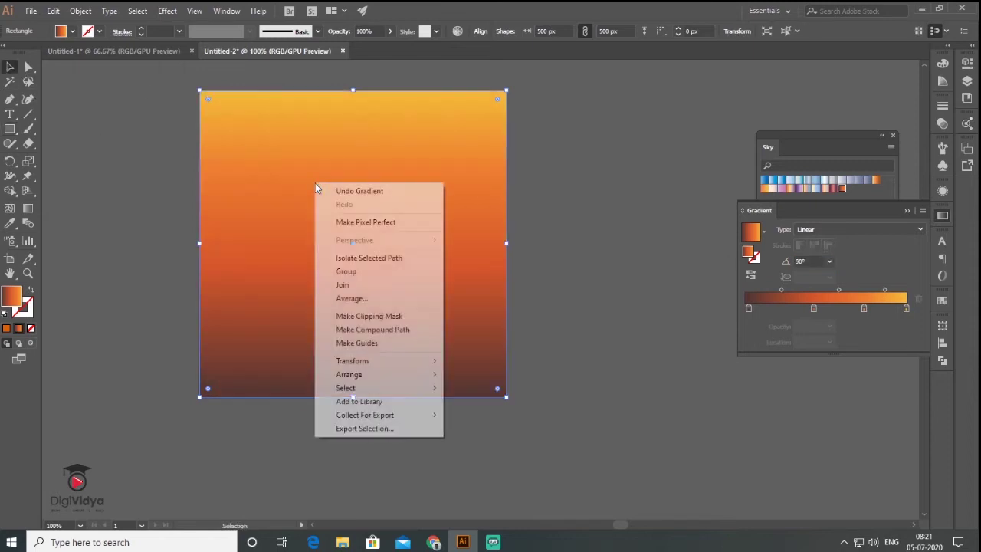
mouse_move(397, 379)
click(483, 415)
click(621, 275)
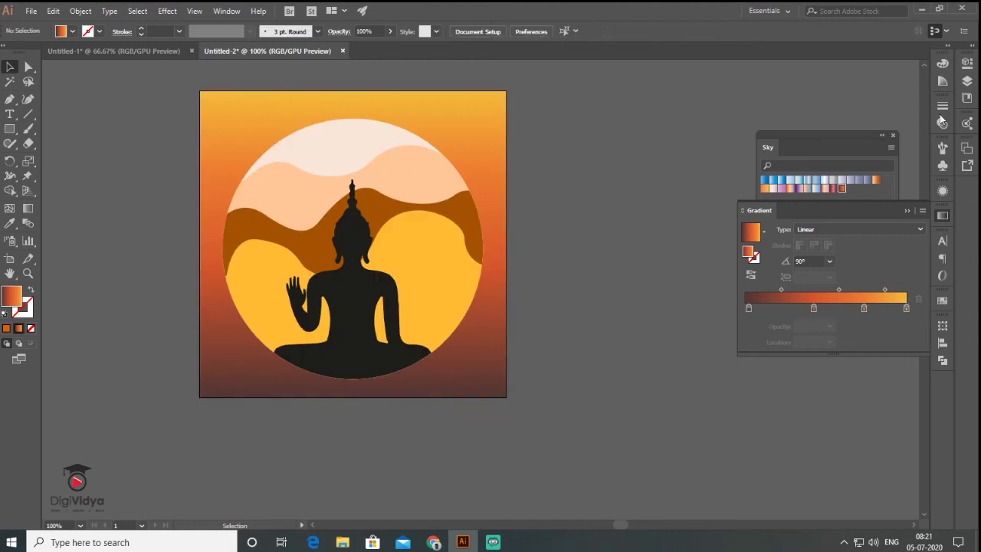
click(907, 210)
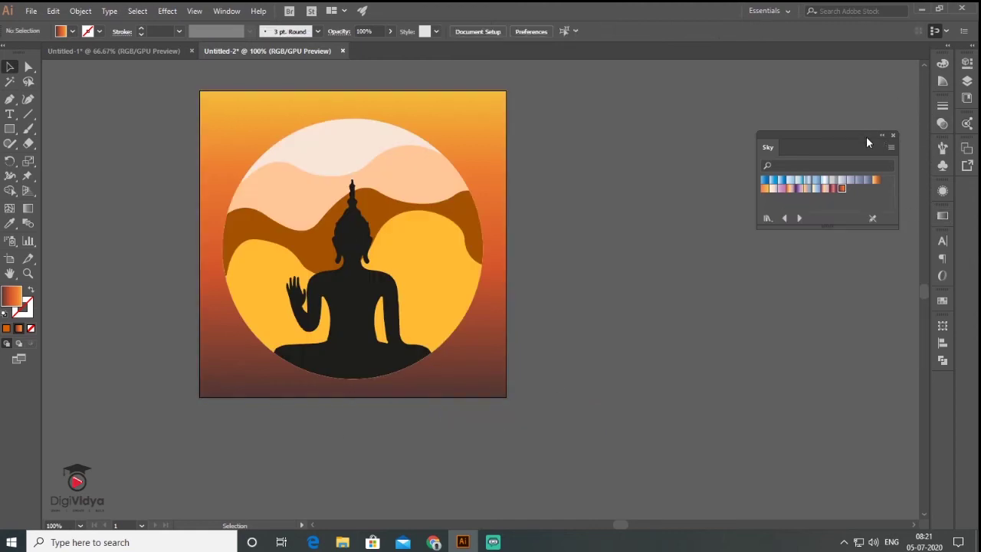
drag(866, 137, 970, 192)
Scale the circular Buddha artwork down and move it up, leaving room for text beneath it.
drag(604, 230, 506, 222)
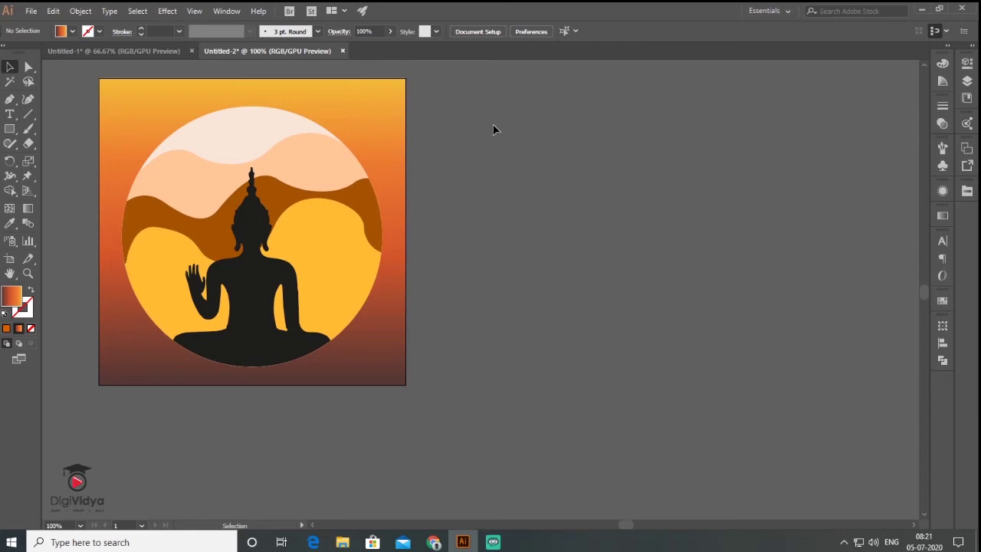
click(135, 331)
shift+click(234, 325)
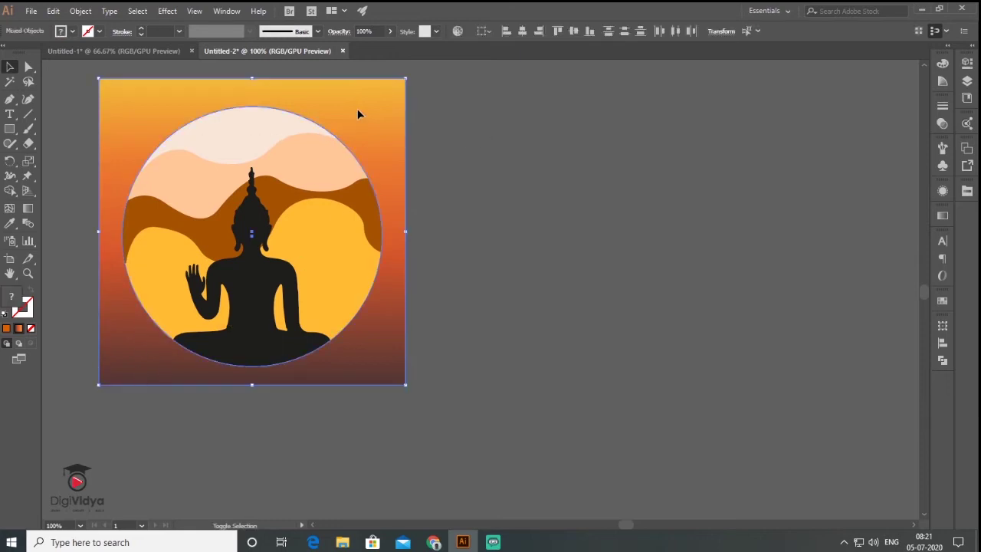
shift+click(381, 123)
key(a)
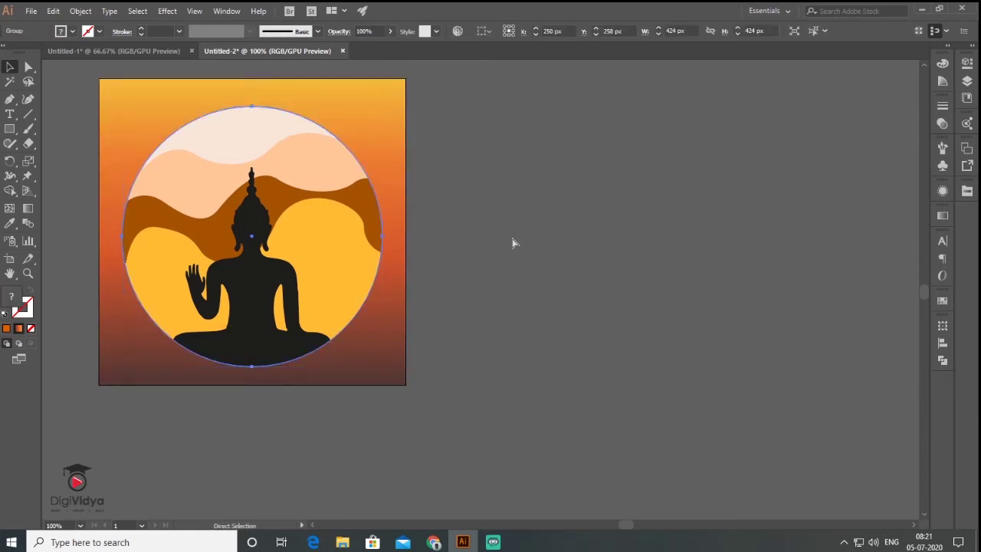
key(v)
drag(383, 370, 353, 337)
drag(292, 276, 291, 247)
Add the texts "Happy" in yellow a Auto Signature script and "GURU PURNIMA" in a large, bold white sans-serif font.
click(579, 239)
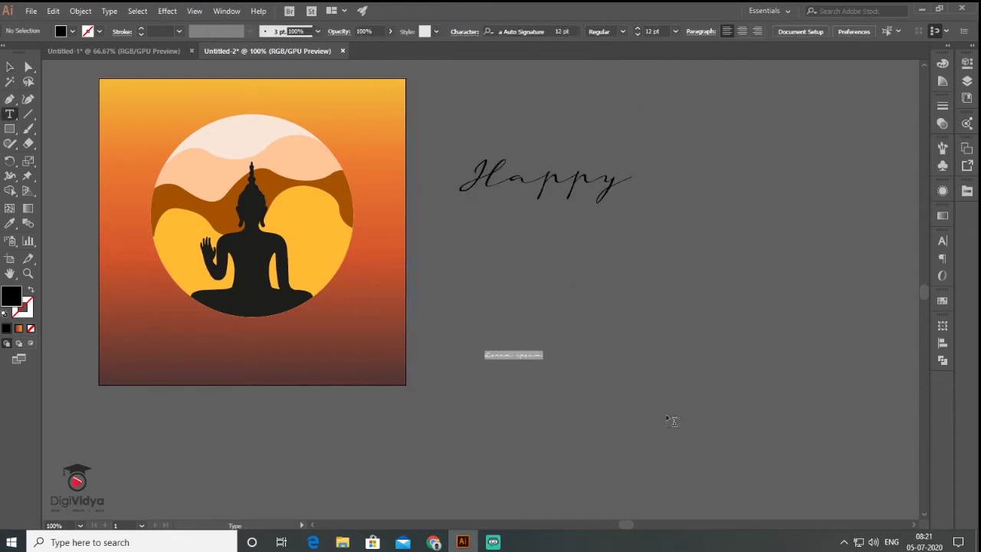
text(guru purnima)
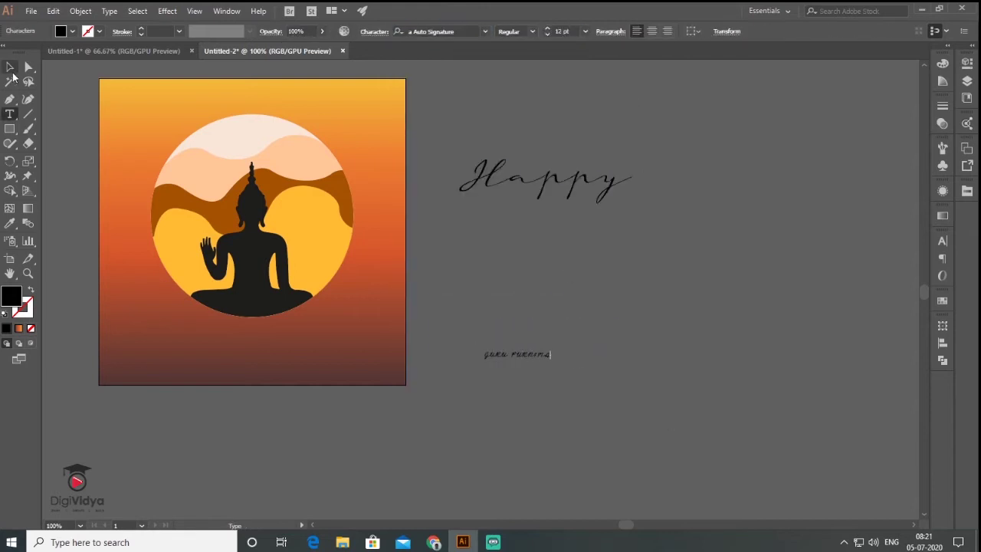
click(10, 67)
click(485, 32)
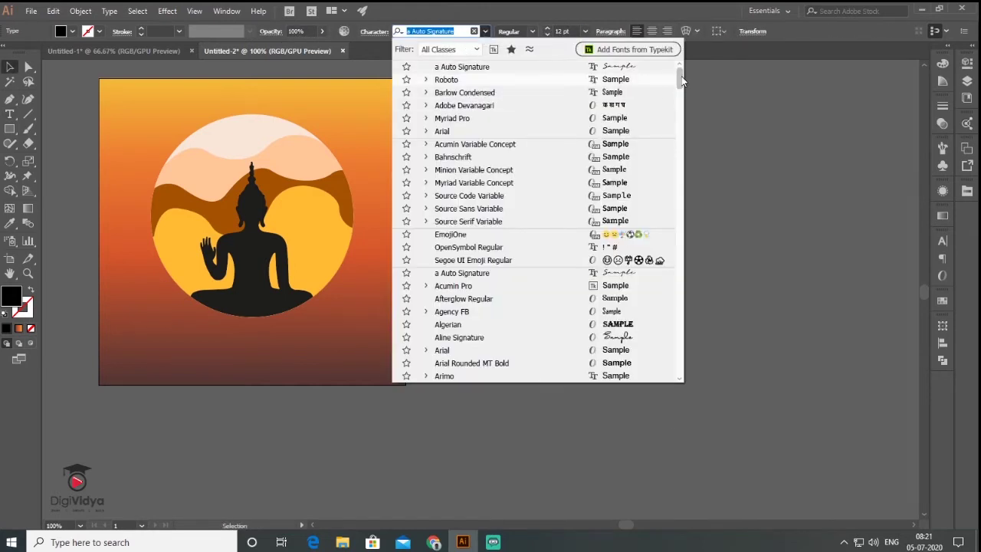
drag(682, 76, 680, 160)
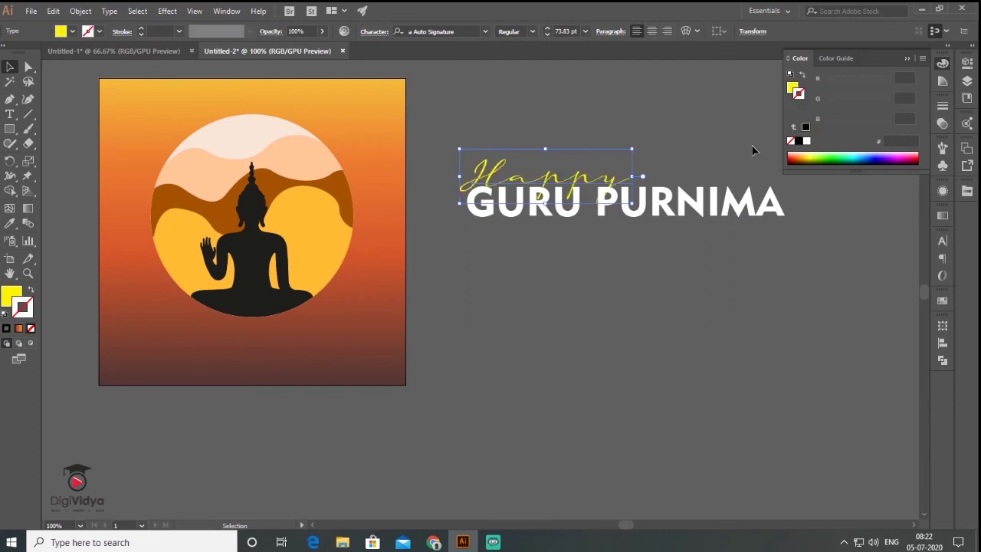
Scale the "Happy" and "GURU PURNIMA" texts down together and place them below the circle on the artboard.
right_click(588, 175)
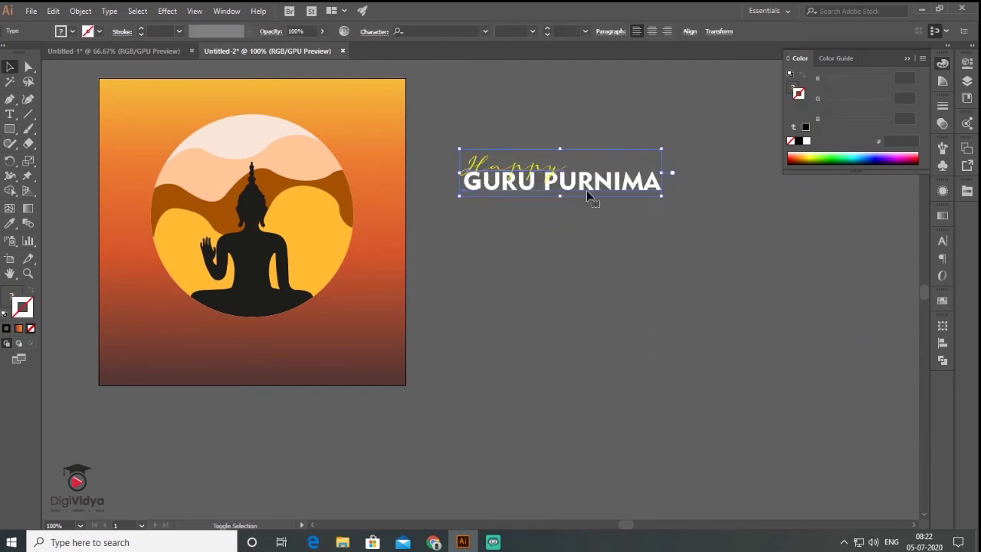
drag(586, 190, 271, 354)
click(520, 200)
drag(519, 201, 579, 220)
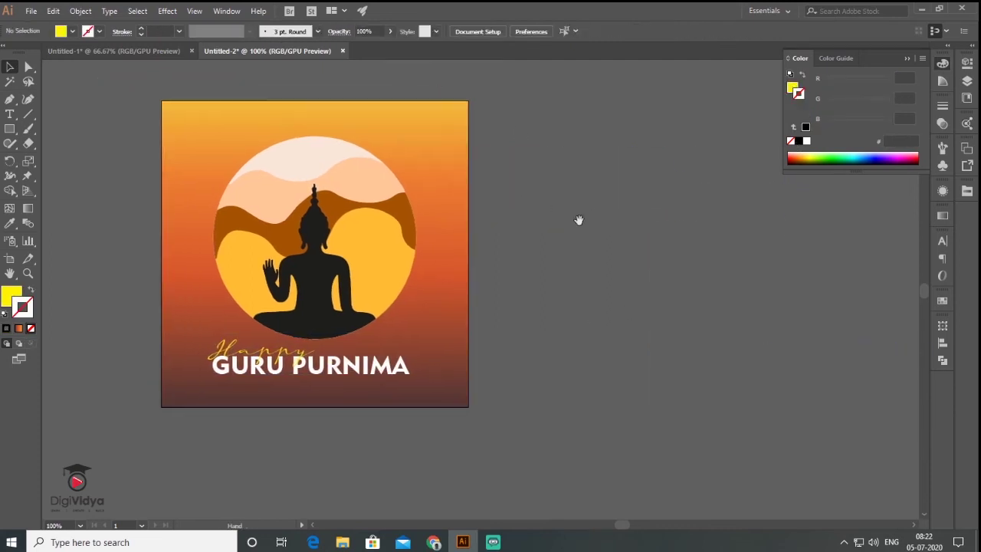
Place the image bird_silhouette_1_by_mindsqueeze_d80hfiz-fullview from the Desktop folder beside the artboard.
click(30, 12)
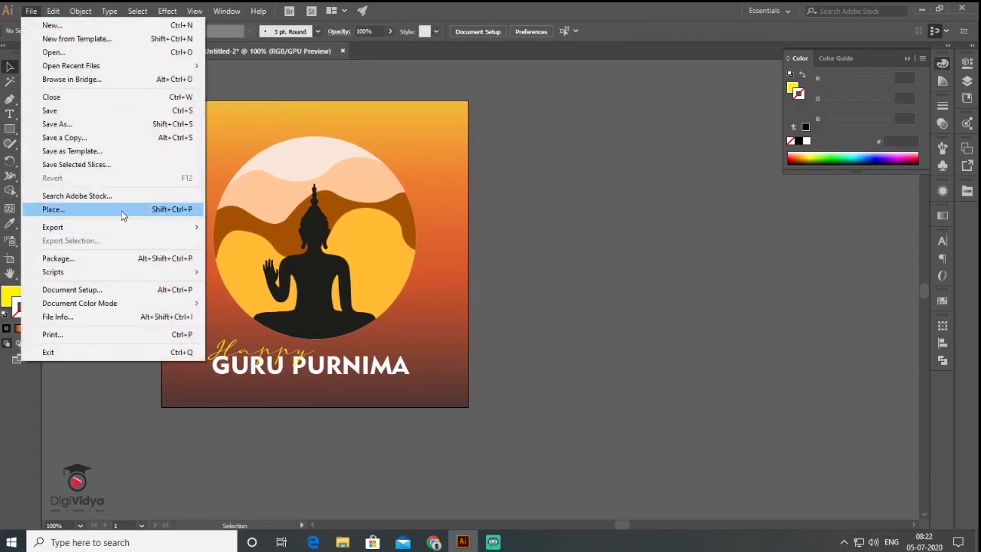
key(Escape)
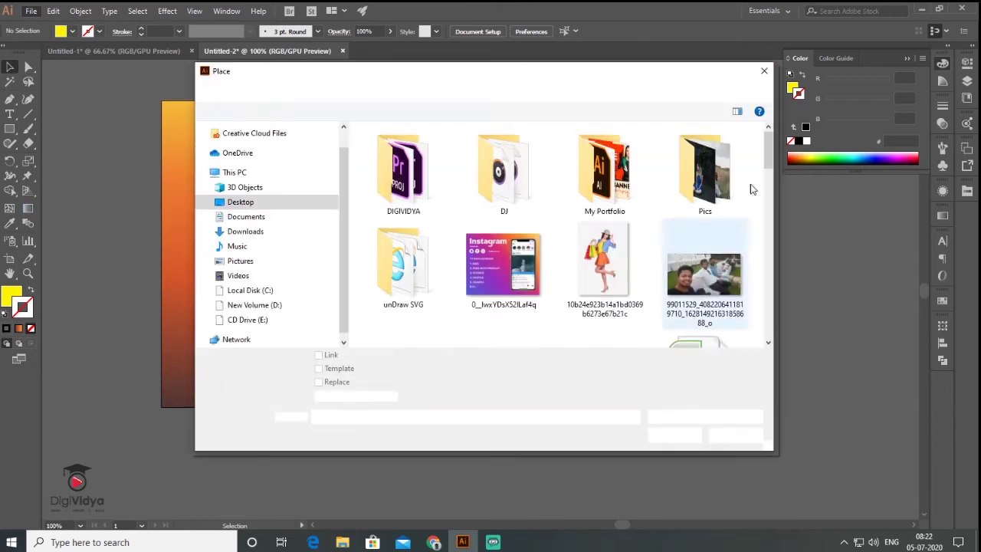
drag(769, 163, 768, 214)
double_click(406, 172)
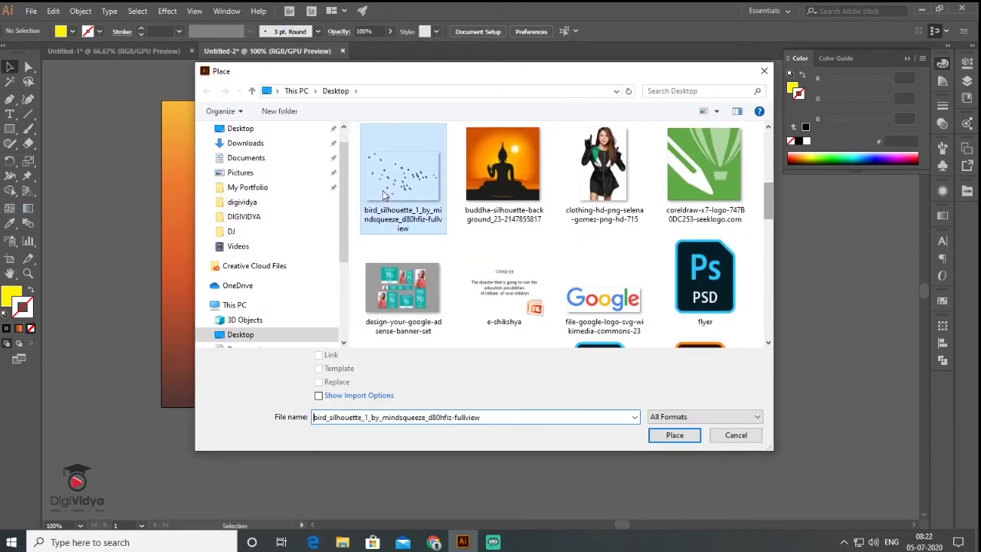
click(589, 221)
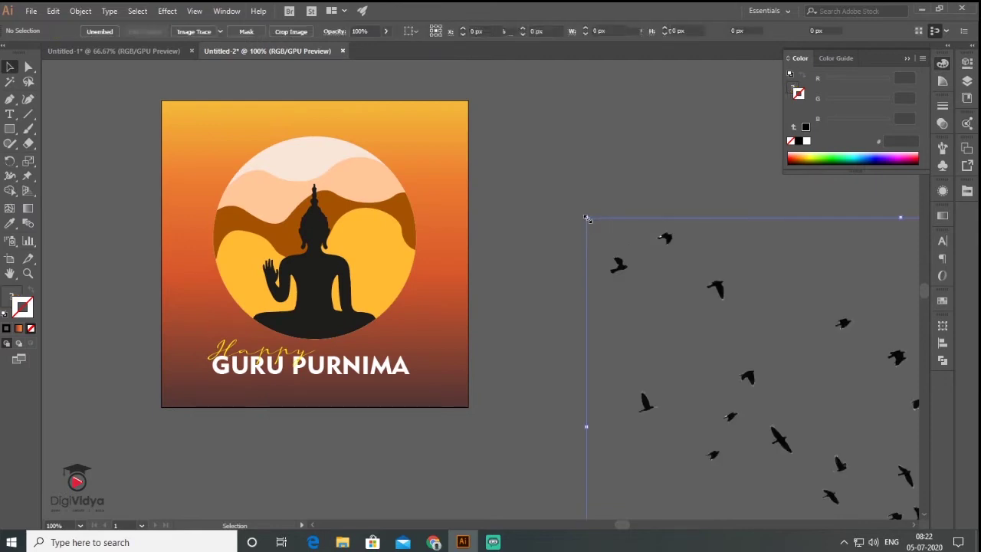
Trace the placed bird silhouette image and arrange black birds around the upper part of the circle on the poster.
scroll(537, 214, down, 2)
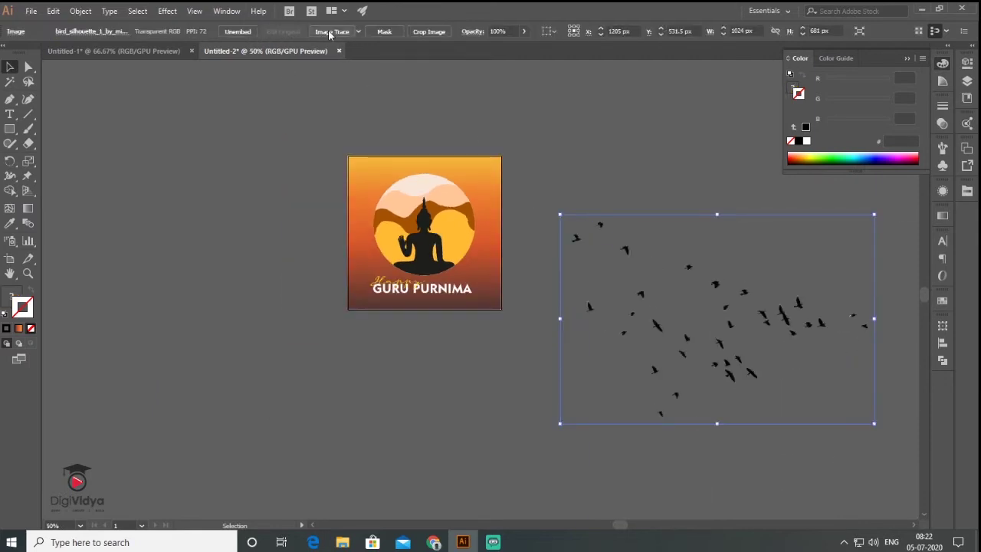
click(358, 33)
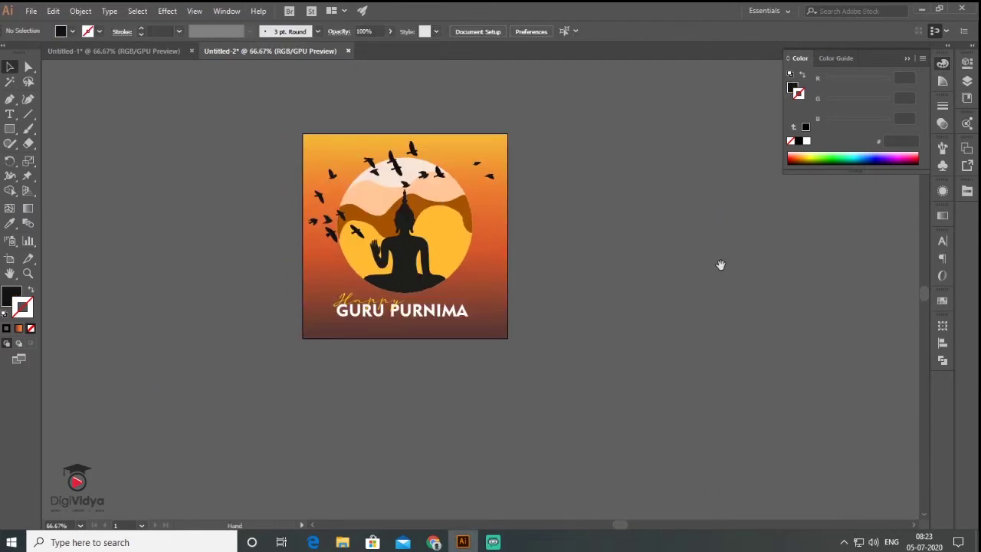
drag(721, 265, 583, 243)
drag(488, 245, 589, 304)
scroll(395, 310, up, 1)
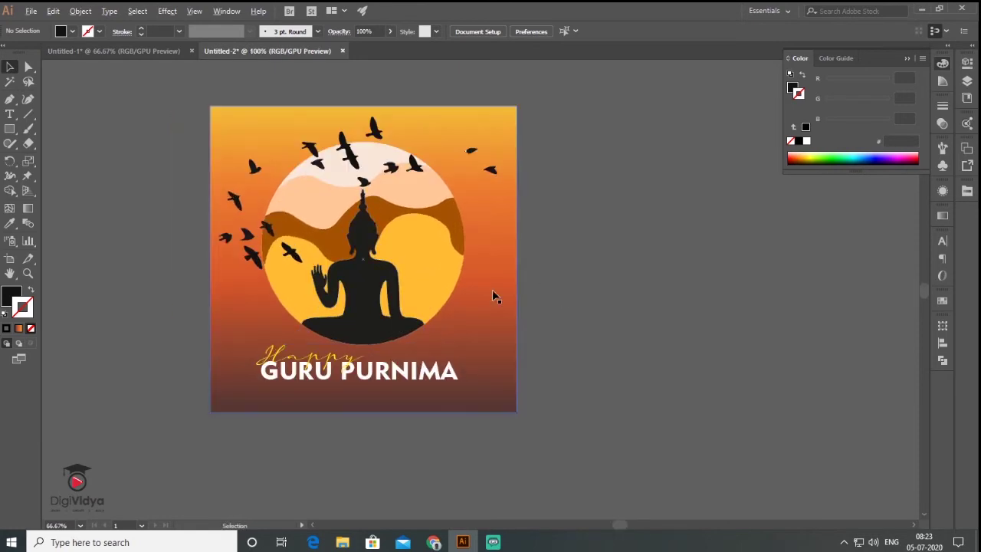
scroll(310, 277, down, 1)
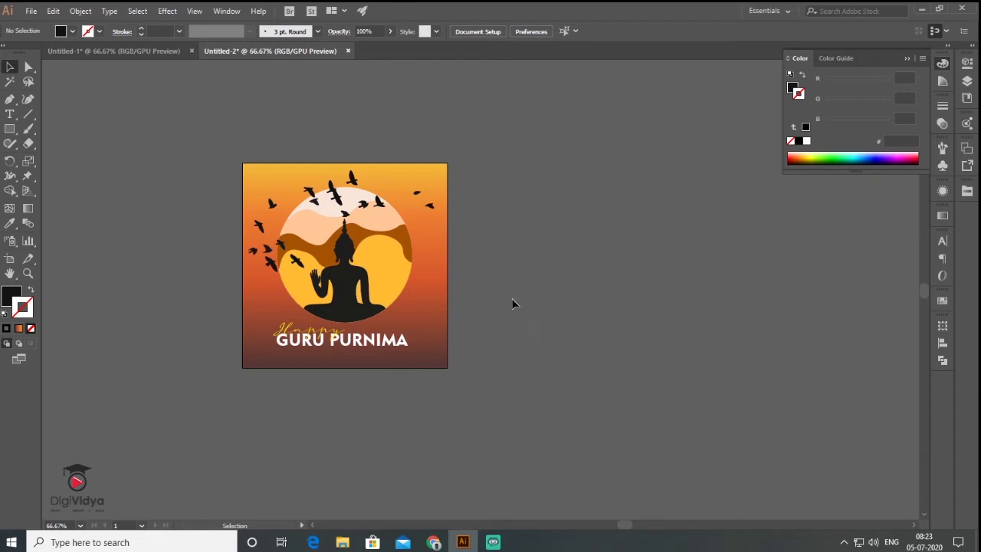
Add a second artboard to the document beside the poster.
drag(541, 279, 423, 258)
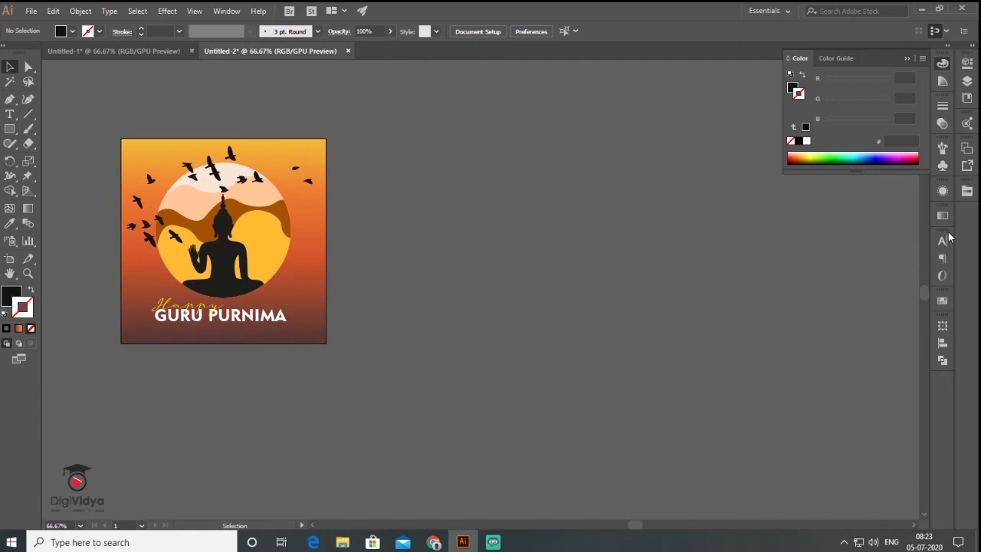
click(967, 153)
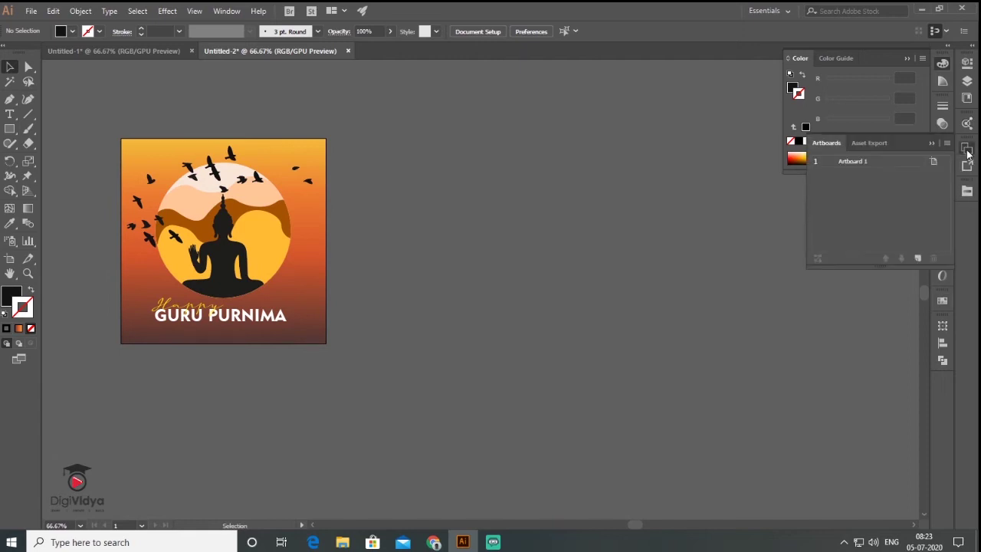
click(919, 259)
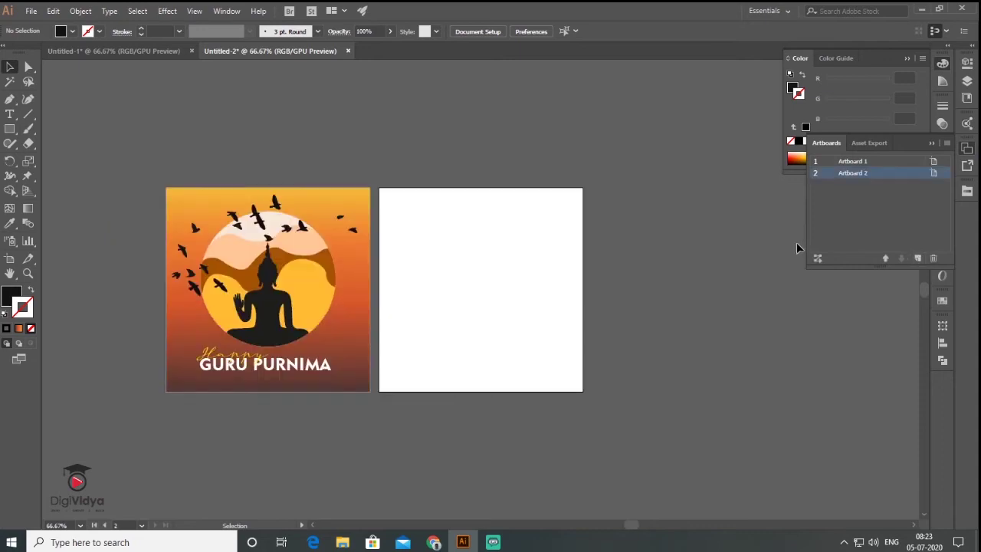
Set the second artboard's size to 970 px wide and 250 px high.
click(935, 175)
drag(597, 76, 753, 101)
click(725, 161)
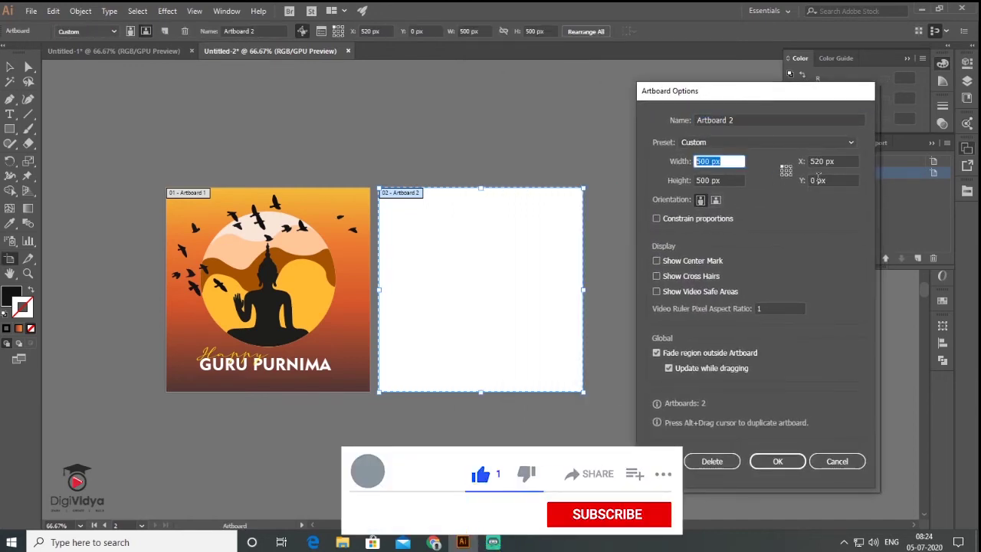
text(970)
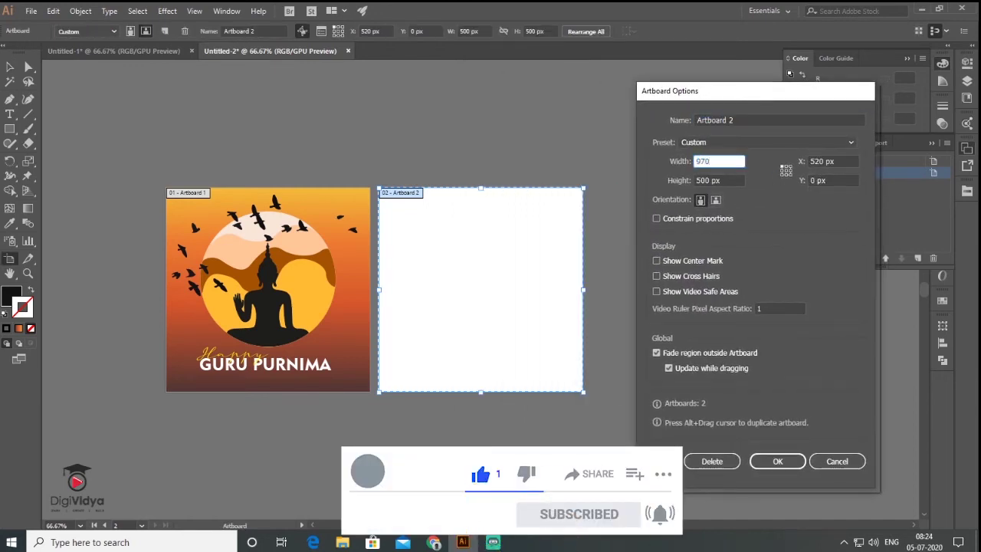
key(Tab)
text(2)
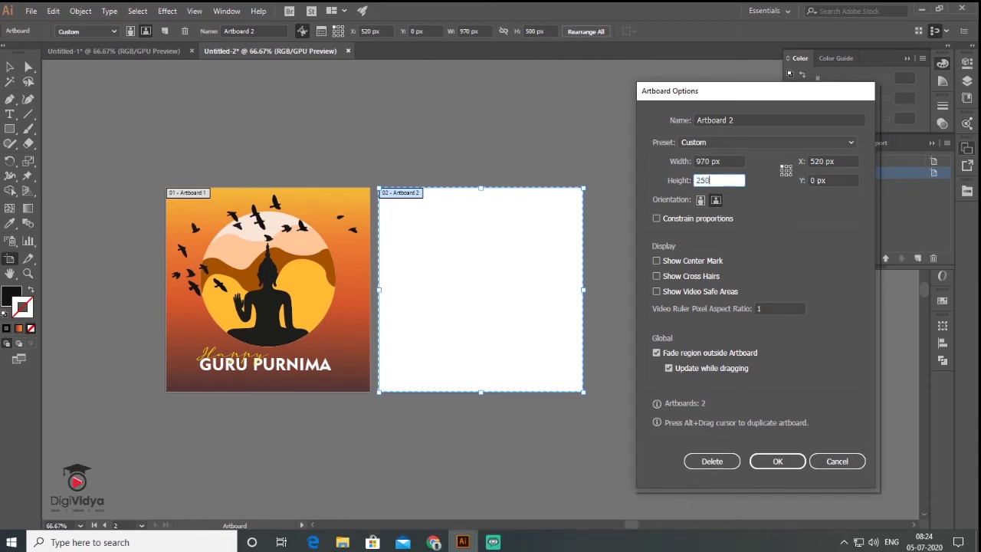
text(50)
key(Return)
key(Escape)
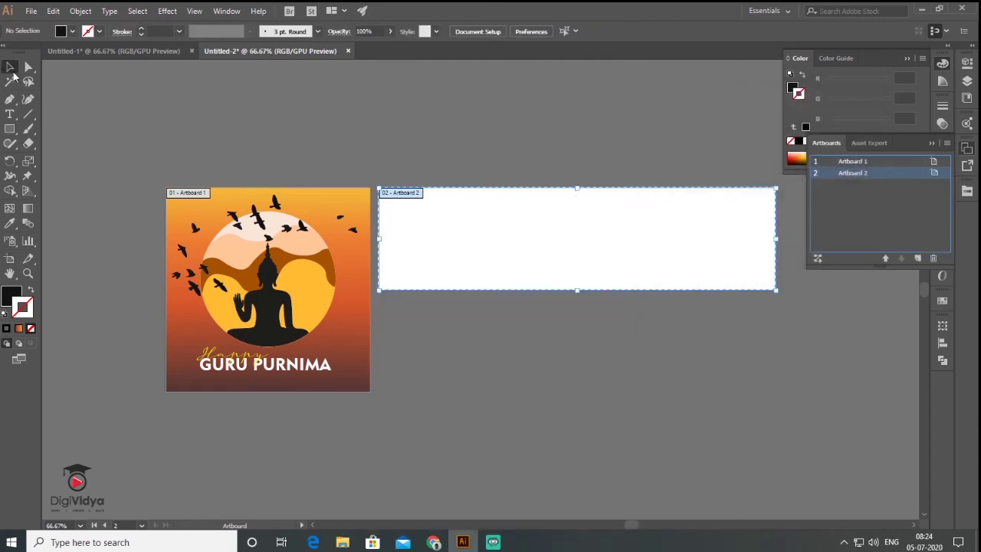
Draw a 970 by 250 px rectangle covering the whole second artboard.
drag(366, 239, 282, 220)
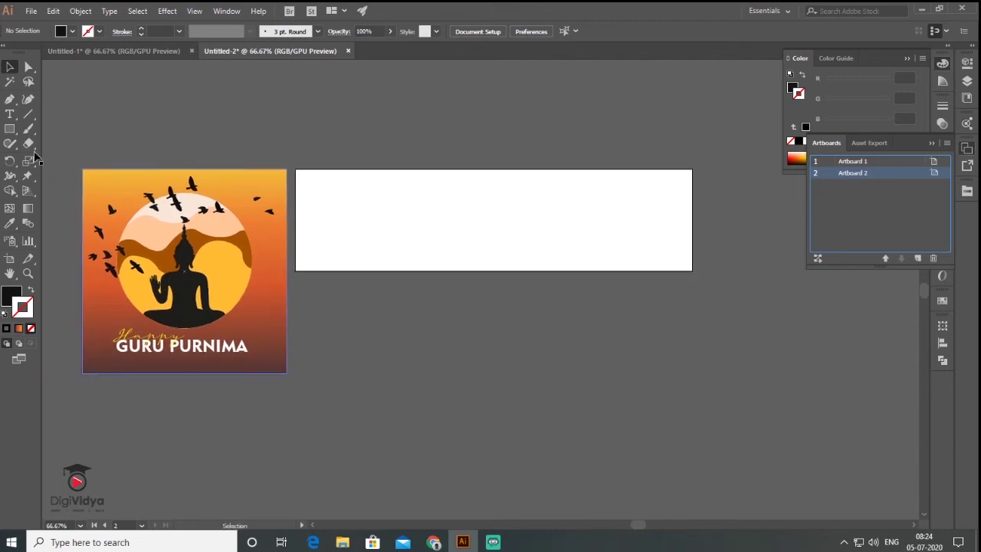
key(m)
drag(296, 170, 692, 271)
Fill the banner rectangle with teal, RGB 2, 129, 160 (0281A0).
double_click(7, 299)
click(673, 301)
click(649, 271)
click(768, 212)
drag(828, 82, 849, 81)
click(537, 108)
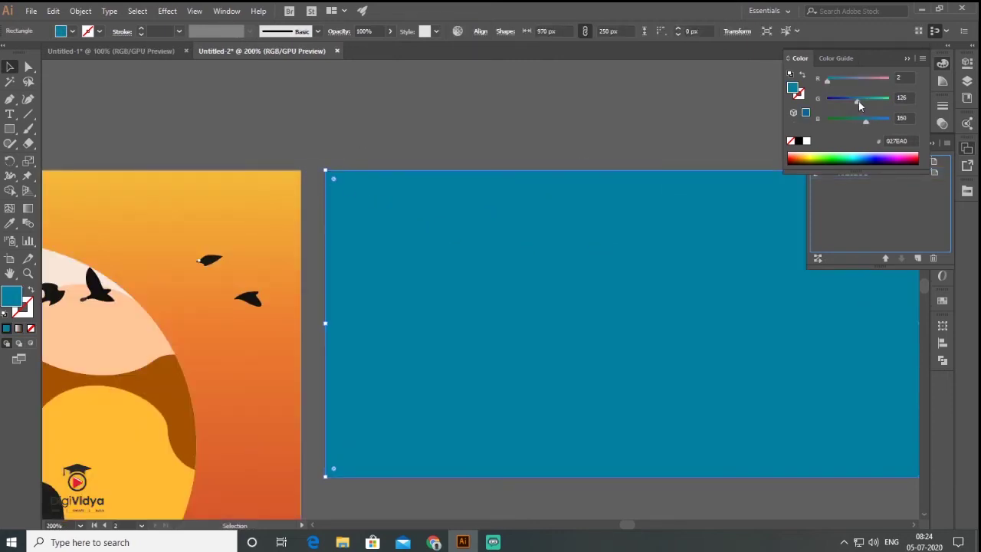
drag(858, 101, 860, 101)
click(522, 120)
Lock the teal banner rectangle in place.
scroll(257, 261, down, 3)
click(439, 252)
key(a)
key(ctrl+2)
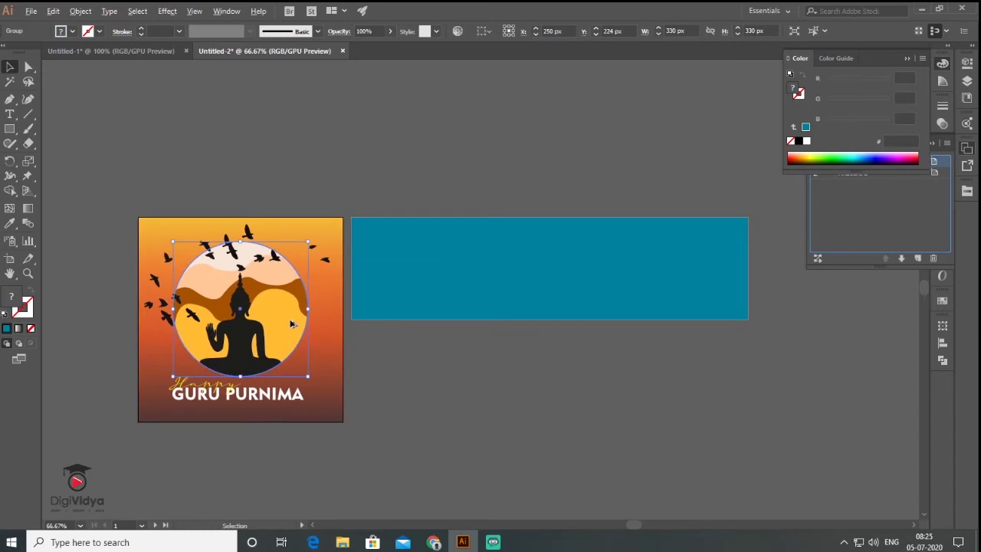
Duplicate the circular Buddha artwork from the poster to below the banner and scale the copy down.
drag(295, 322, 495, 412)
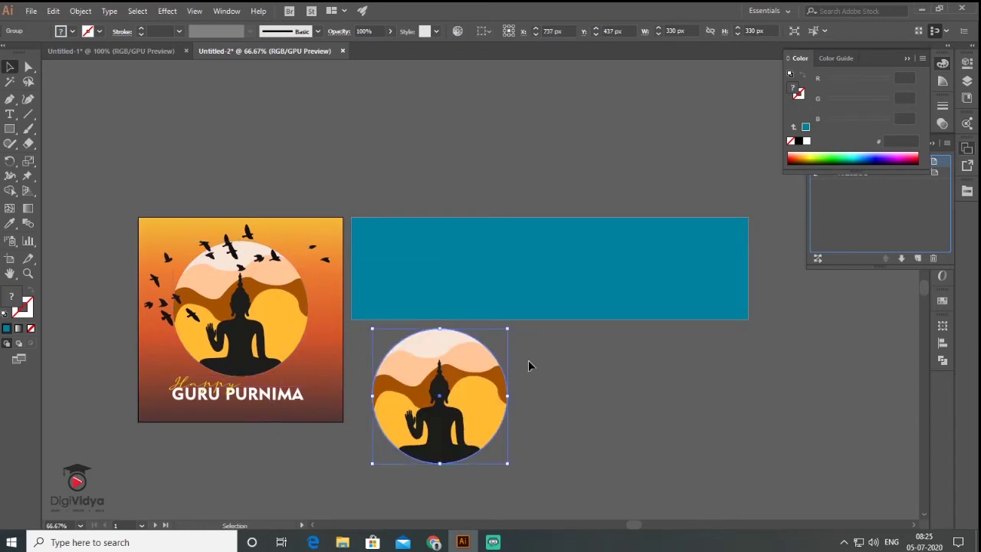
drag(508, 329, 426, 411)
click(493, 412)
Draw a rounded-corner triangle with a golden yellow fill and place it on the left part of the teal banner.
drag(413, 265, 386, 227)
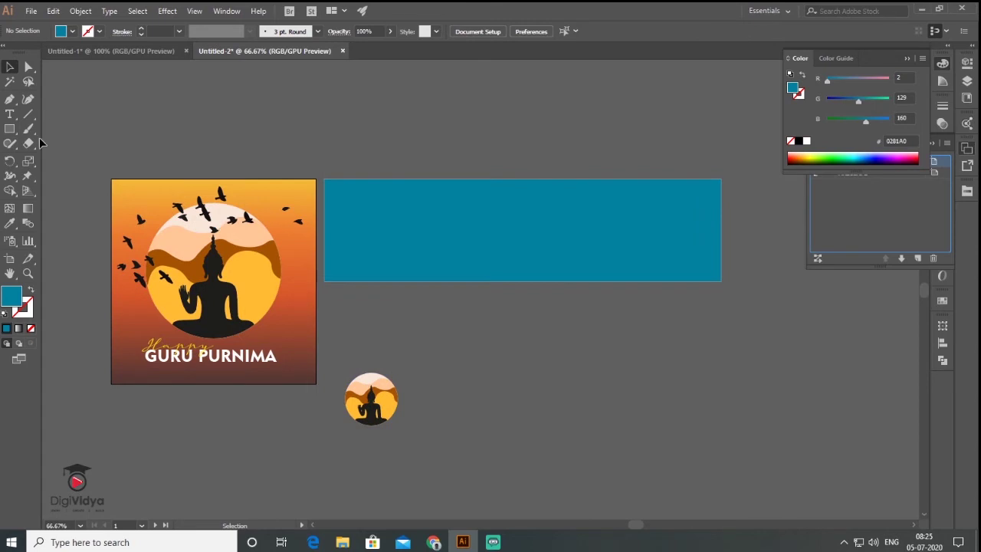
click(10, 130)
drag(9, 134, 67, 173)
click(424, 353)
click(469, 297)
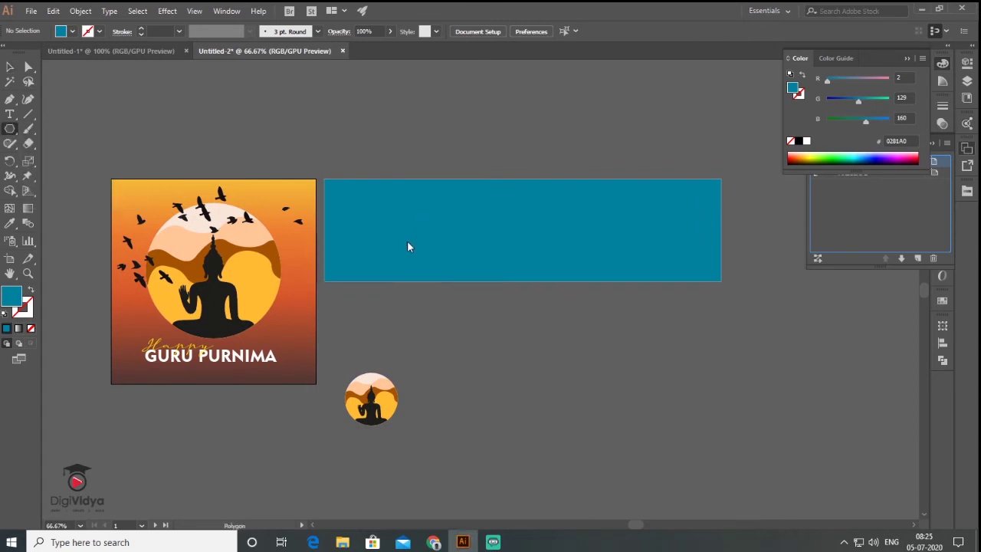
click(10, 67)
drag(446, 330, 498, 409)
click(805, 158)
drag(469, 374, 290, 91)
scroll(422, 372, up, 2)
drag(306, 126, 346, 249)
drag(452, 333, 369, 305)
Paste a copy of the yellow triangle as an unfilled, thick white outline and expand it.
key(ctrl+v)
click(5, 313)
click(30, 290)
click(31, 328)
click(141, 30)
click(80, 12)
click(94, 145)
Rotate and duplicate the white triangle outline so that three tilted outlines overlap the yellow triangle.
drag(456, 158, 440, 145)
drag(417, 218, 416, 207)
drag(416, 218, 416, 227)
click(429, 221)
drag(441, 149, 449, 414)
click(453, 418)
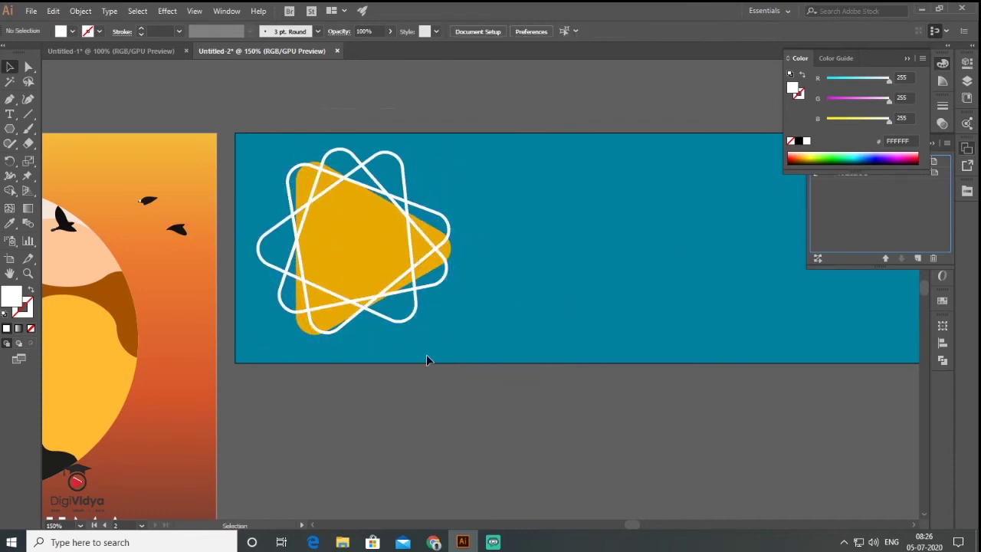
Expand the yellow triangle with its white outlines and group them together.
drag(306, 106, 429, 394)
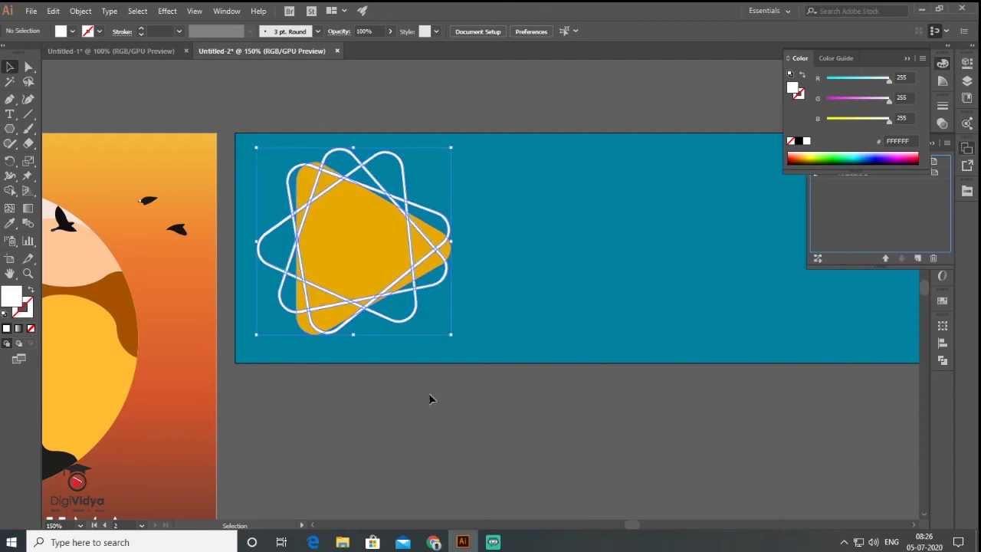
click(82, 12)
click(147, 143)
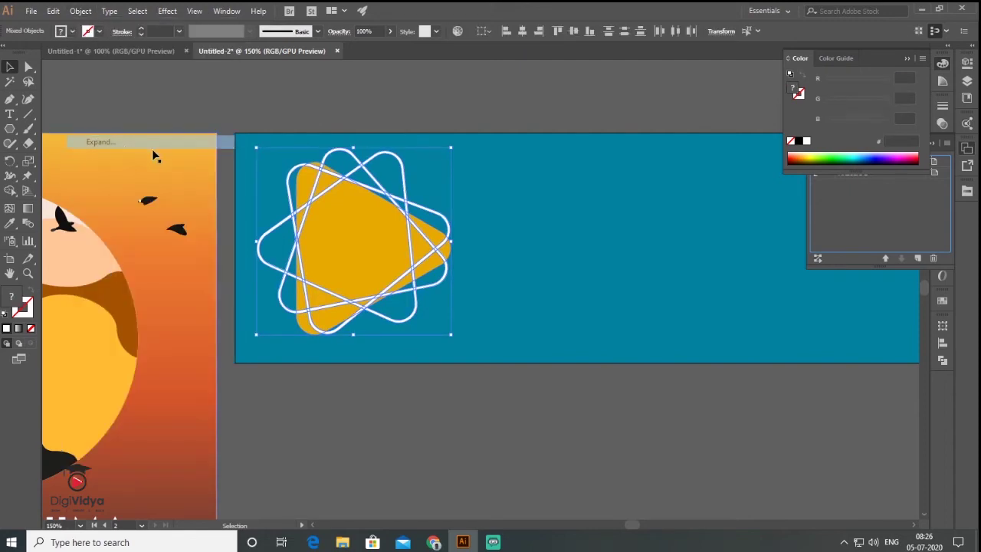
key(a)
key(v)
key(ctrl+g)
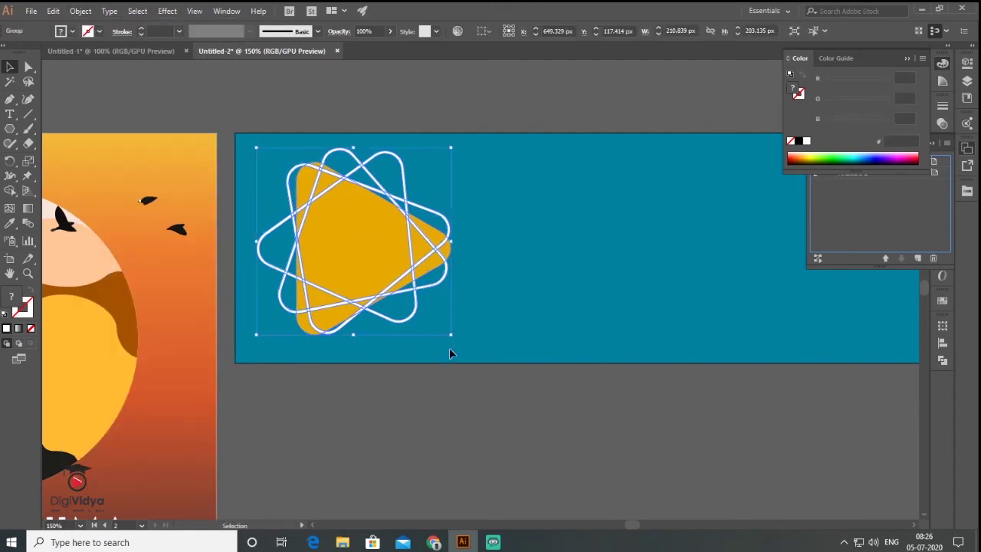
Move the small circular Buddha artwork onto the triangle group, bring it to the front and resize it to fit.
key(ctrl+1)
drag(416, 503, 400, 270)
right_click(435, 406)
mouse_move(493, 338)
click(602, 335)
drag(455, 310, 450, 325)
click(459, 269)
drag(464, 199, 473, 193)
click(498, 414)
Delete one of the white triangle outlines and adjust the placement of the remaining artwork on the banner.
scroll(428, 308, up, 1)
click(488, 274)
key(Delete)
click(445, 328)
drag(364, 392, 437, 387)
click(478, 247)
drag(513, 313, 505, 324)
Apply a drop shadow to the circular Buddha artwork on the banner.
click(403, 225)
click(167, 11)
mouse_move(219, 150)
click(322, 151)
key(Return)
click(496, 379)
key(ctrl+1)
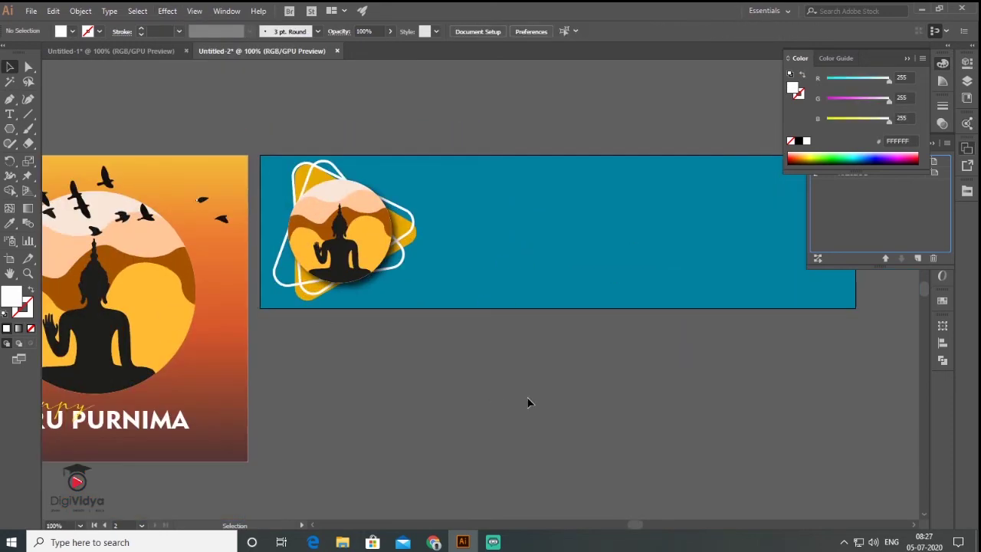
click(9, 113)
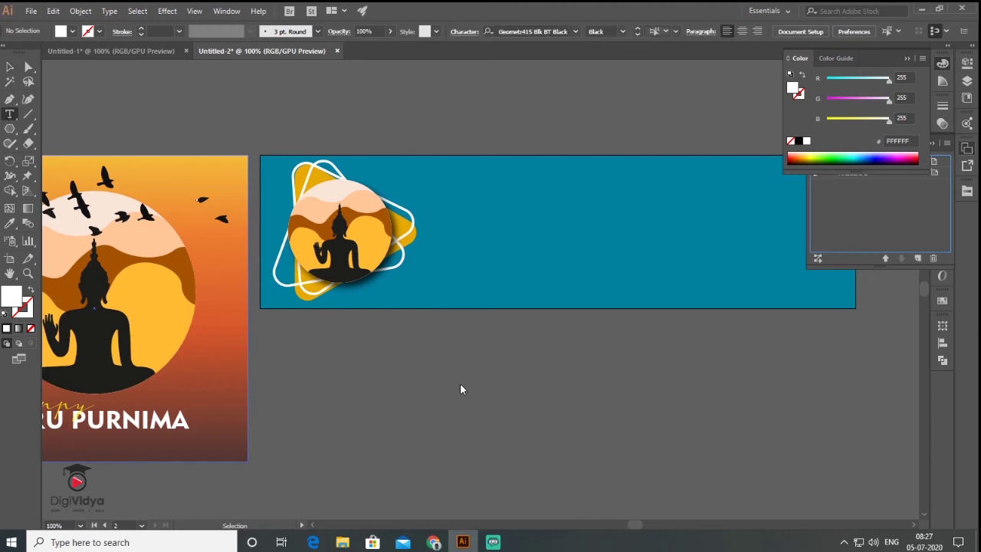
drag(460, 374, 481, 396)
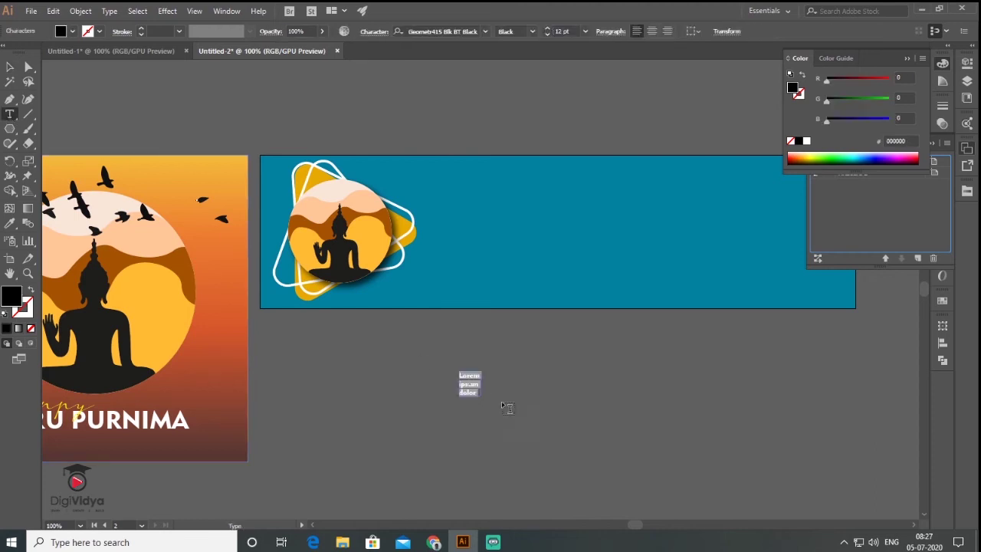
key(ctrl+z)
click(9, 67)
Copy the "ADVANCE YOUR EDUCATION" text block with its APPLY NOW button from Untitled-1 and place it beside the Buddha artwork on the banner.
click(111, 51)
key(ctrl+c)
click(262, 52)
key(ctrl+v)
drag(539, 257, 689, 207)
click(532, 354)
drag(532, 354, 395, 304)
drag(515, 206, 526, 198)
click(542, 319)
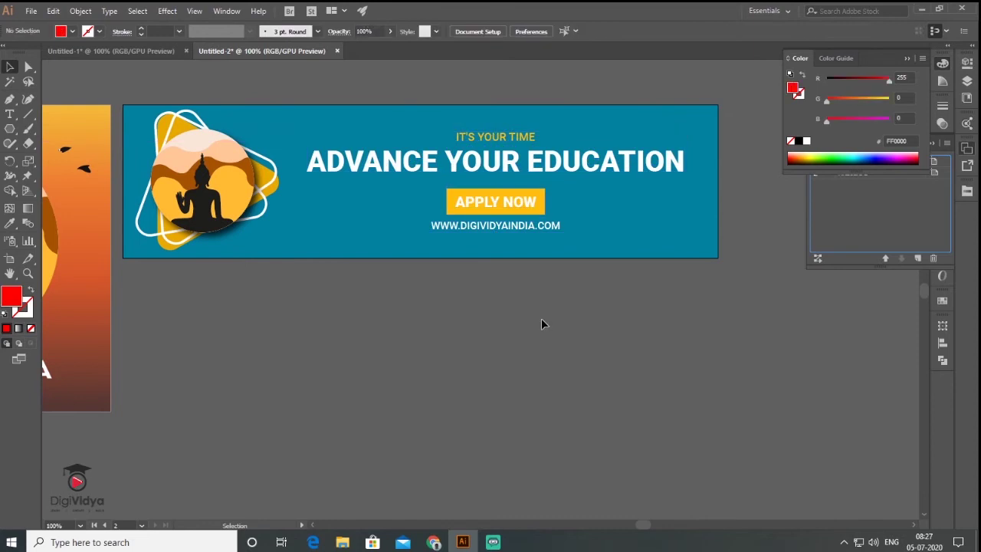
Place the Facebook, Twitter and Instagram SVG icons from the Circle Black White folder in a row below the banner.
click(32, 11)
click(89, 212)
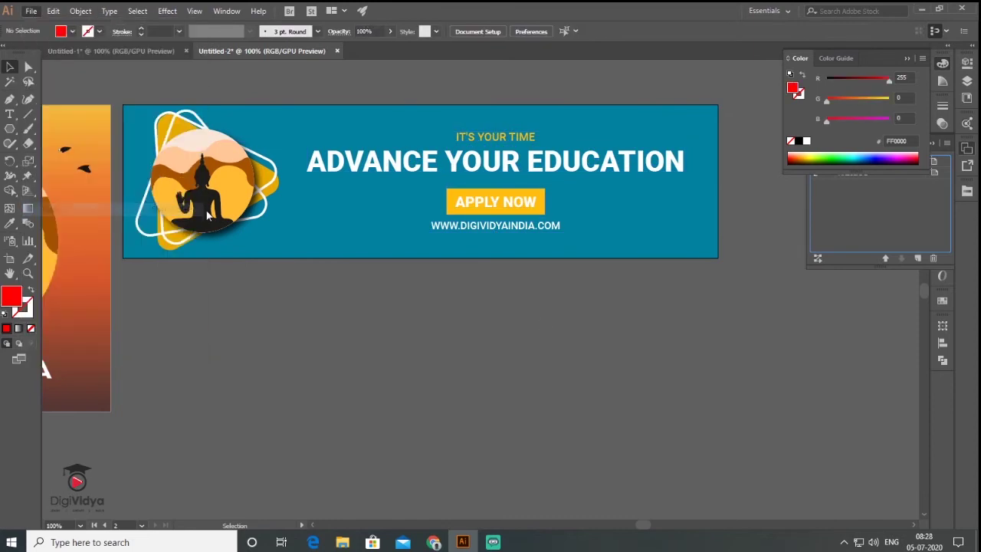
double_click(439, 198)
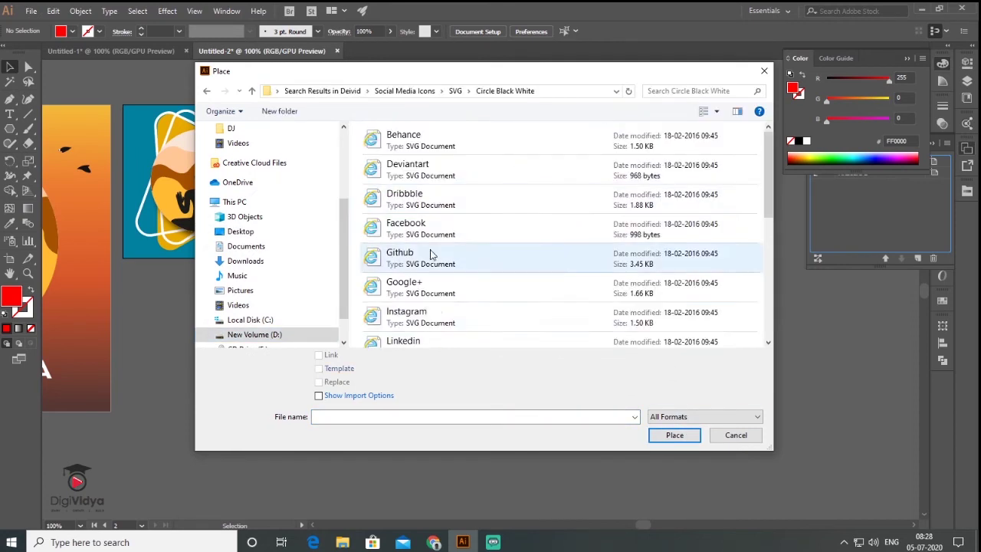
click(431, 230)
ctrl+click(438, 315)
drag(768, 188, 765, 315)
ctrl+click(433, 219)
click(674, 436)
click(415, 348)
click(415, 349)
drag(506, 347, 559, 406)
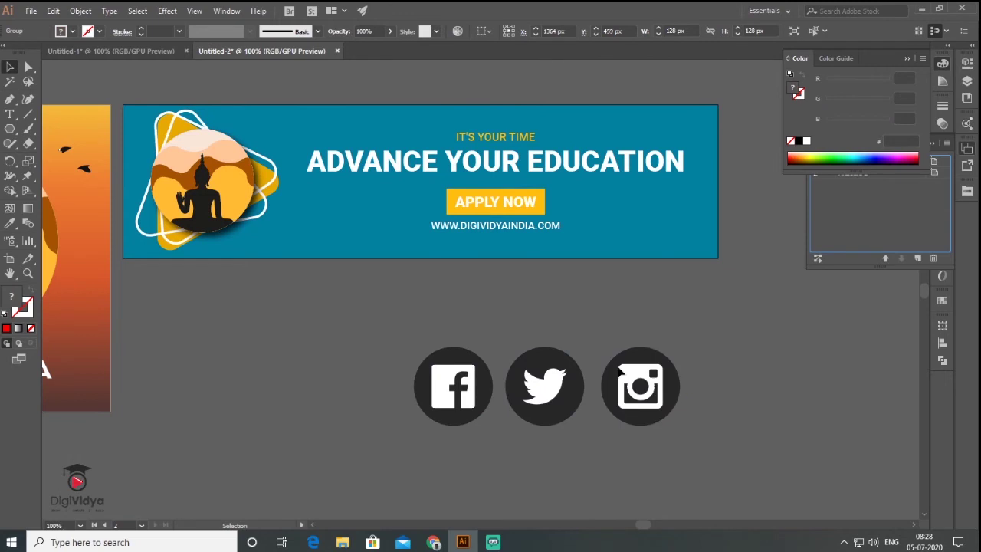
Expand the three social media icons and ungroup them completely.
key(ctrl+a)
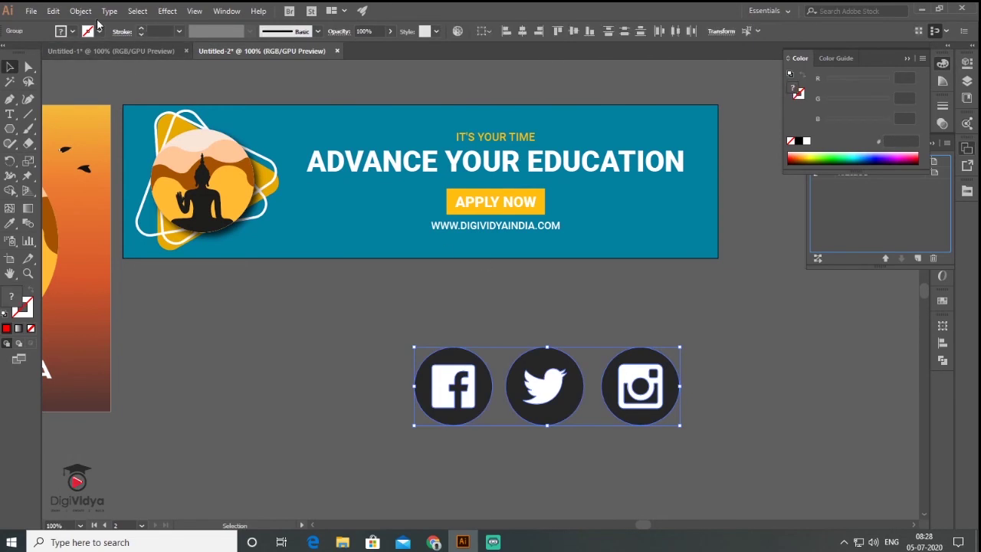
click(82, 17)
click(115, 143)
right_click(466, 401)
click(508, 304)
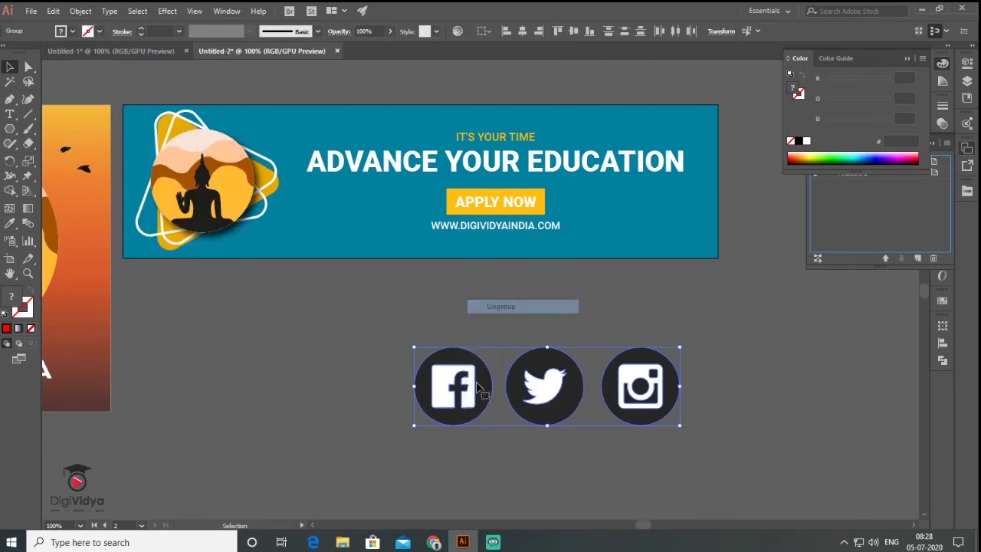
right_click(475, 382)
click(524, 290)
Fill the three icon circles with the APPLY NOW button's yellow (FFBE0E).
click(458, 418)
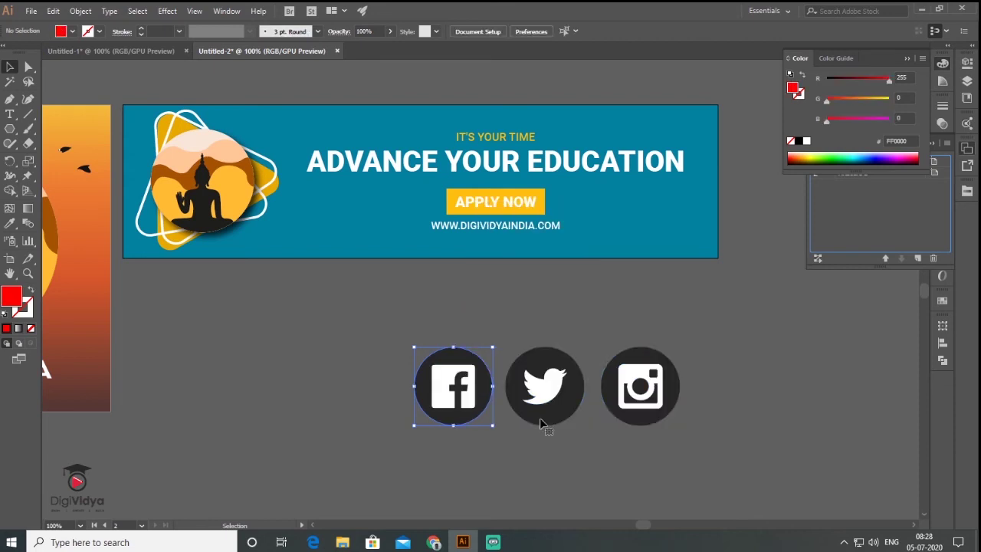
shift+click(543, 421)
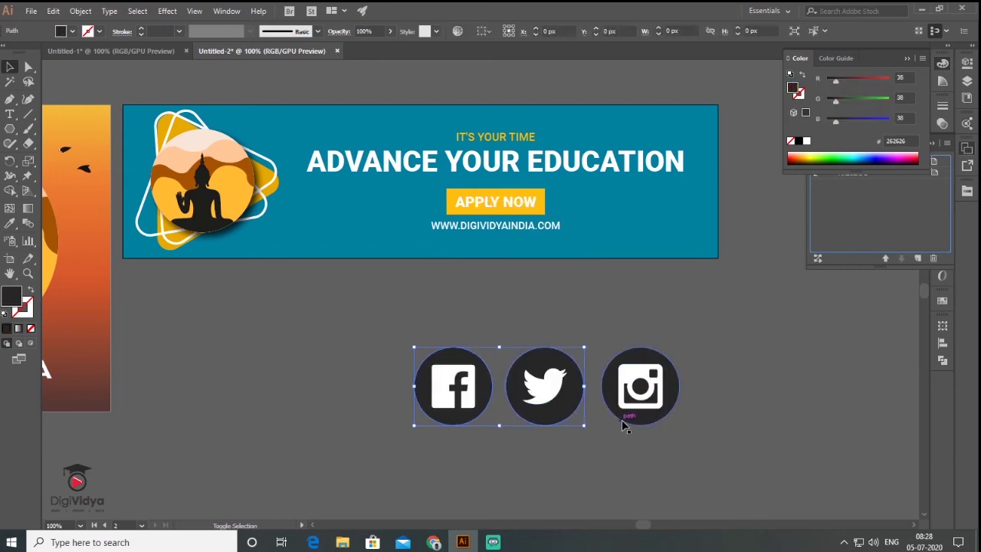
shift+click(635, 424)
click(16, 224)
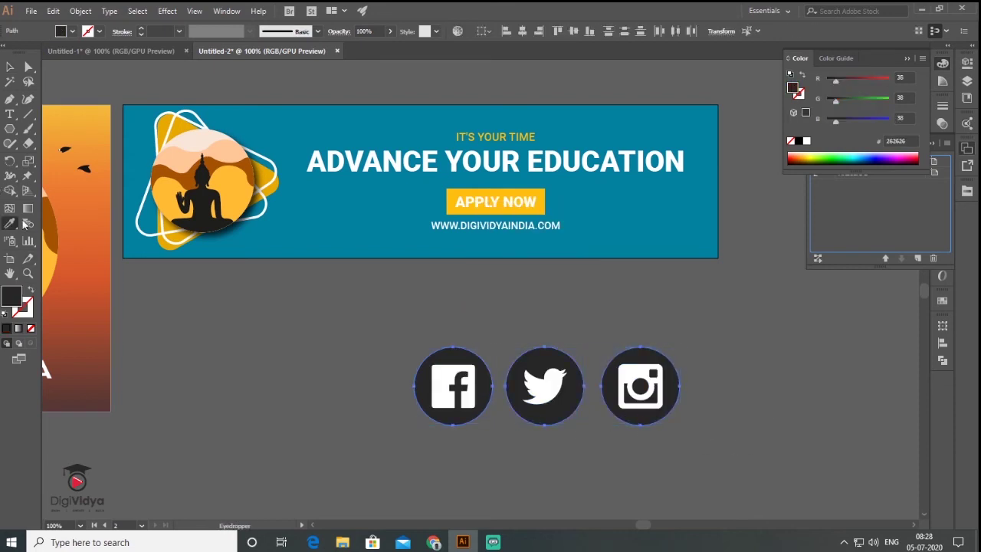
click(450, 189)
key(v)
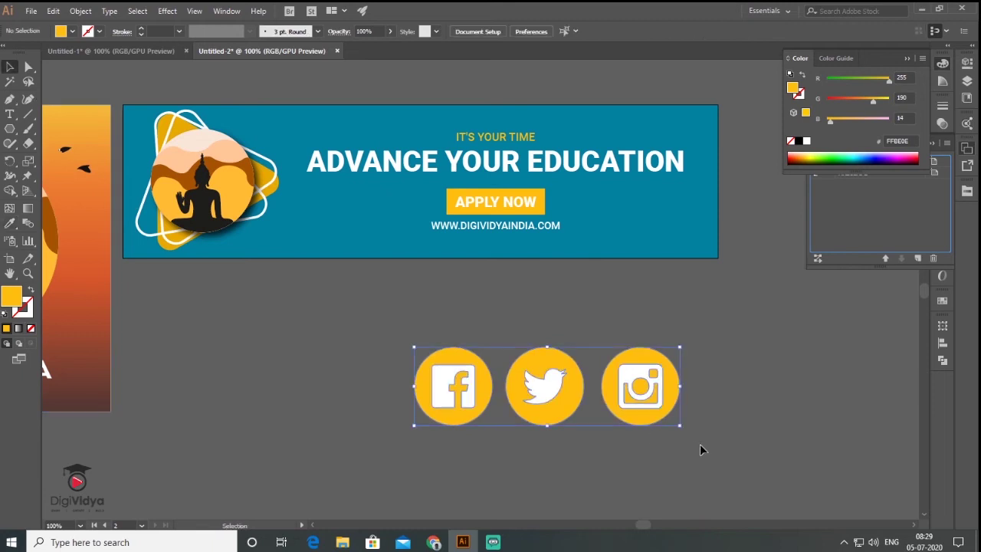
Scale the three social media icons down together and place them in the banner's lower right corner.
drag(682, 425, 694, 245)
click(533, 286)
key(ctrl+minus)
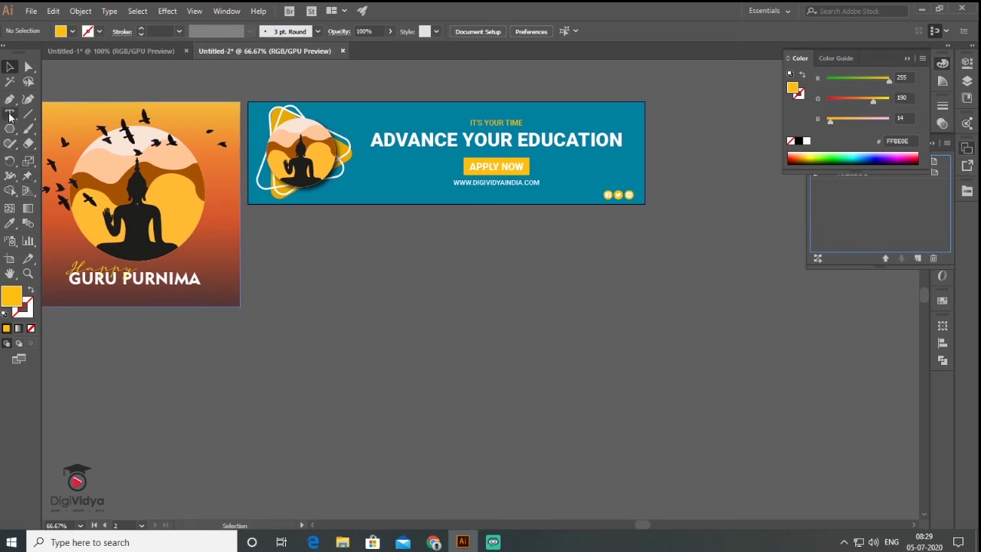
Place the DigiVidya logo file from the D: drive on the empty canvas below the teal banner.
click(38, 12)
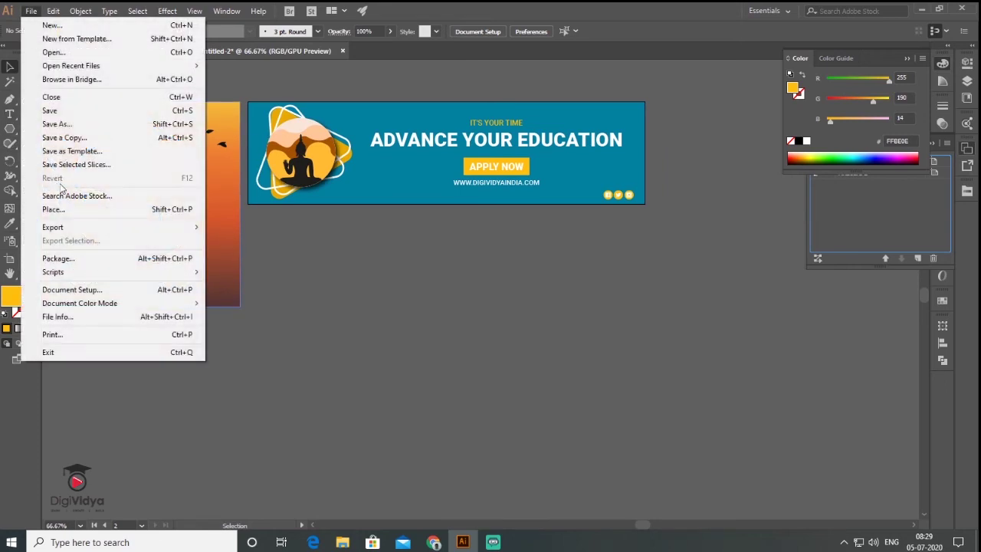
click(105, 211)
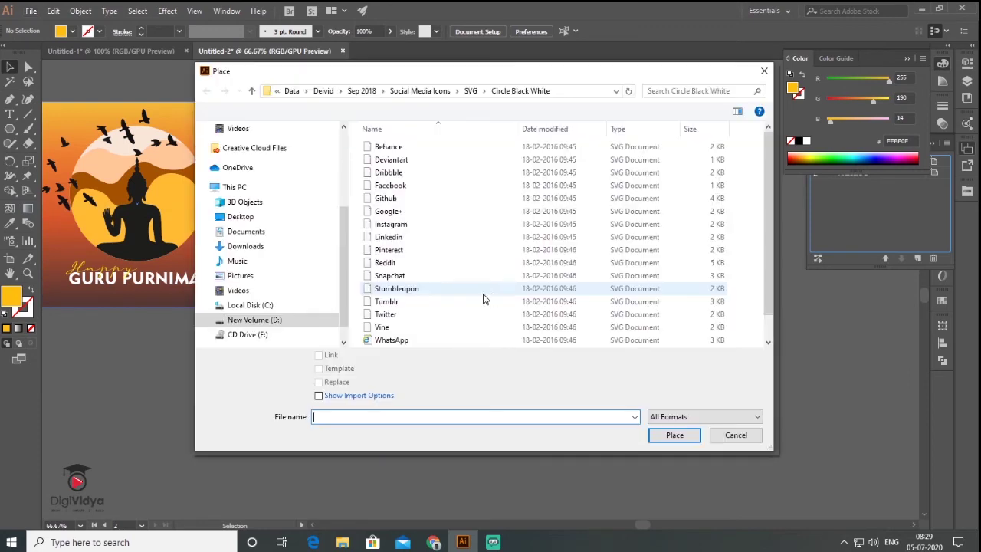
click(265, 320)
double_click(416, 188)
double_click(414, 188)
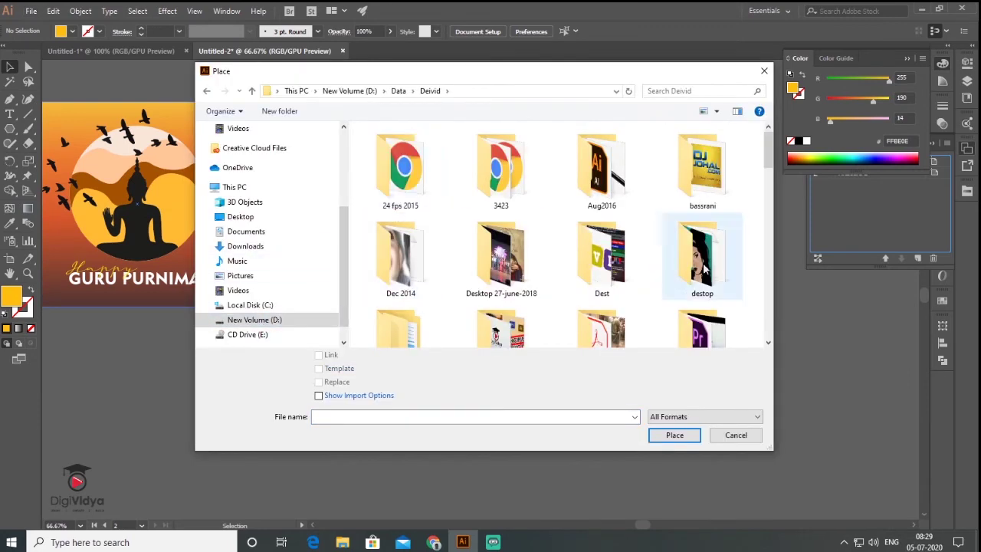
scroll(701, 253, down, 2)
double_click(502, 201)
double_click(498, 192)
drag(769, 150, 769, 179)
double_click(727, 203)
click(363, 273)
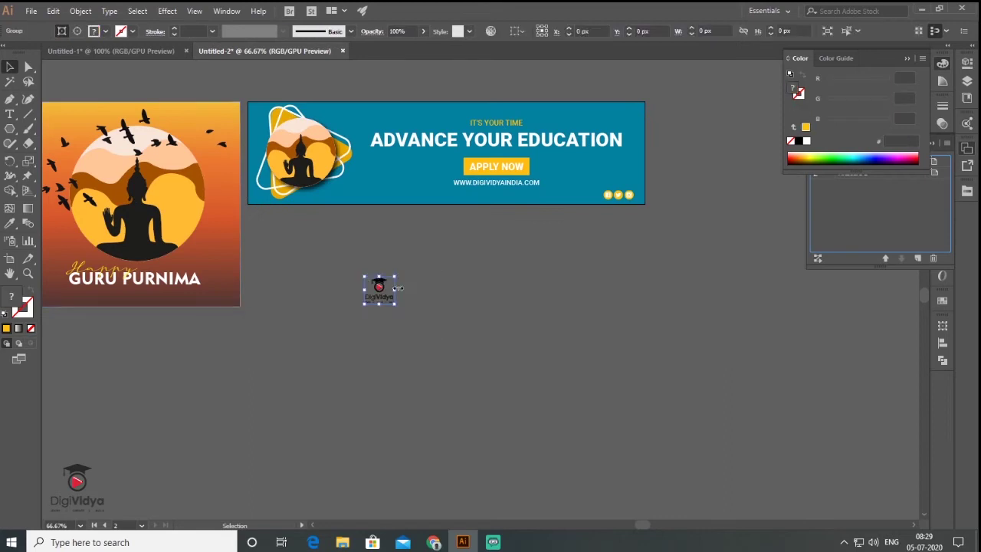
Scale the DigiVidya logo down to about 46 px wide and position it in the teal banner's upper left corner.
scroll(375, 294, up, 5)
scroll(379, 288, up, 2)
scroll(380, 289, down, 4)
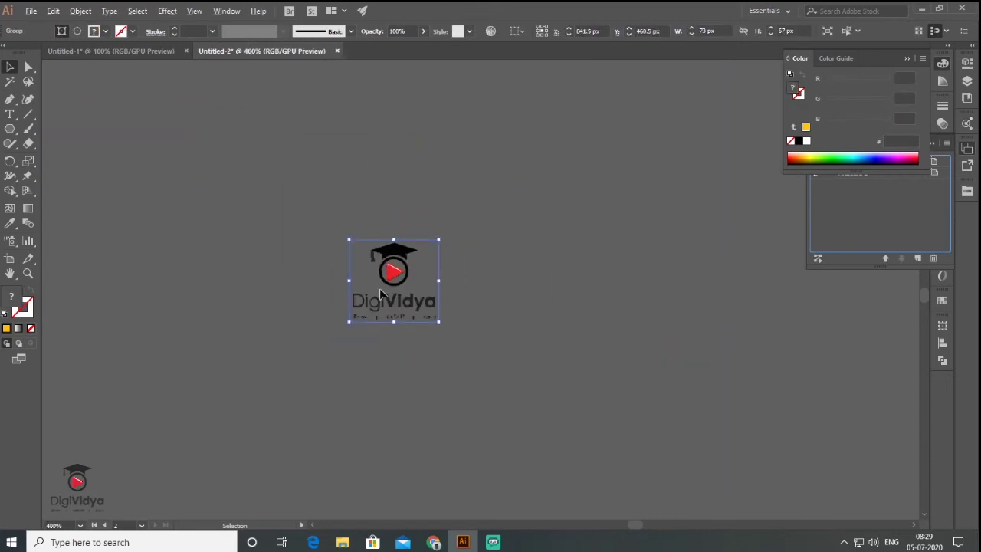
scroll(381, 289, down, 3)
drag(386, 288, 273, 117)
drag(290, 130, 272, 110)
click(349, 253)
scroll(269, 110, up, 2)
scroll(268, 147, down, 2)
click(420, 278)
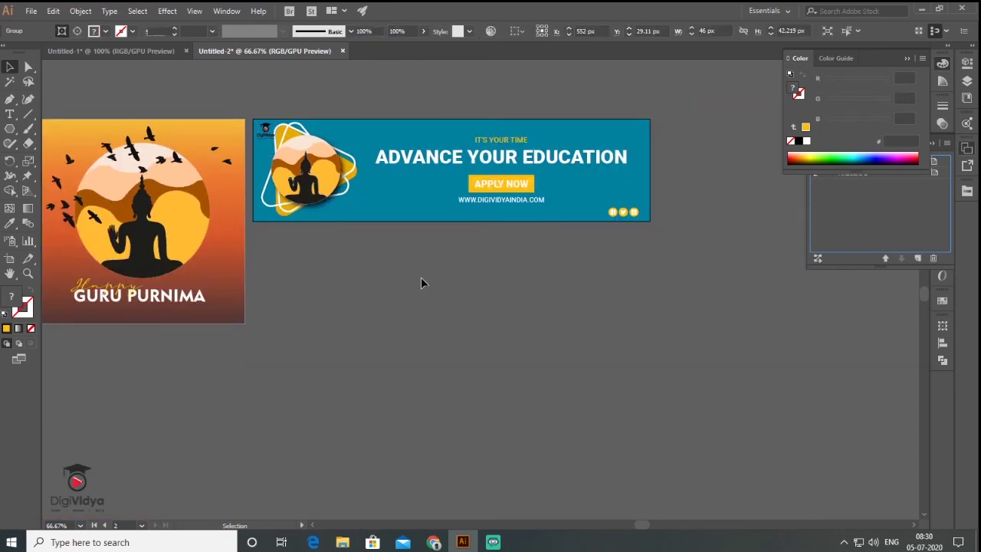
Add a new artboard and set its size to 728 px wide by 90 px high.
click(933, 232)
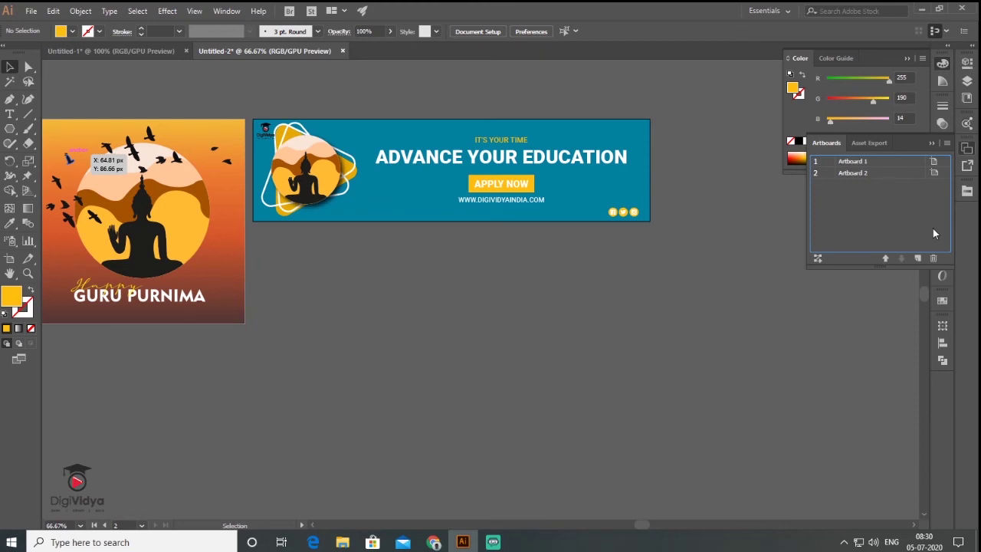
click(918, 259)
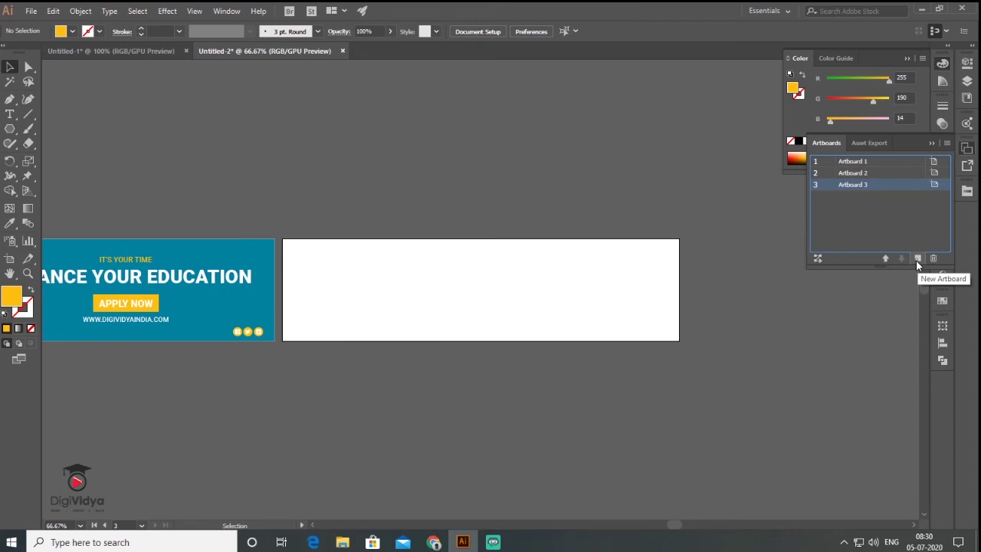
click(934, 184)
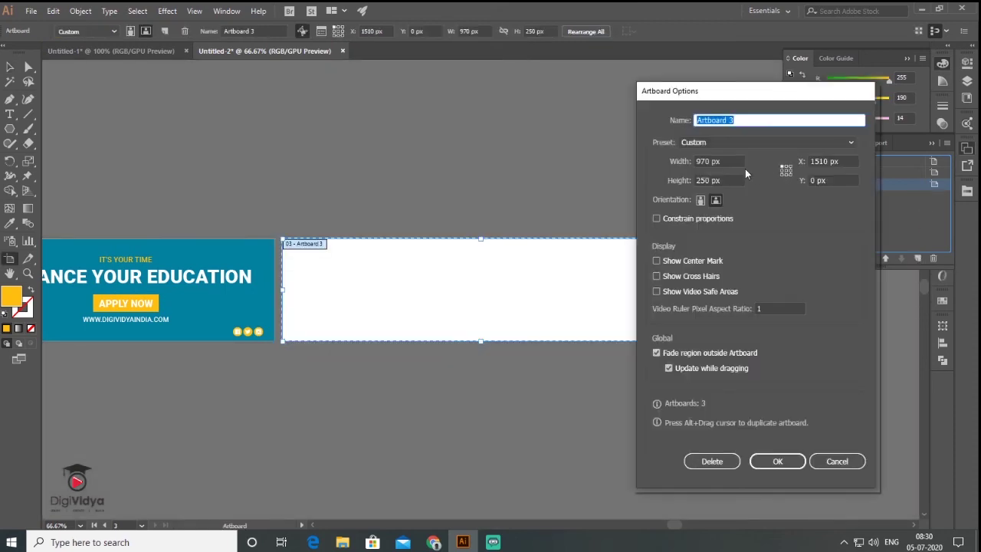
key(Tab)
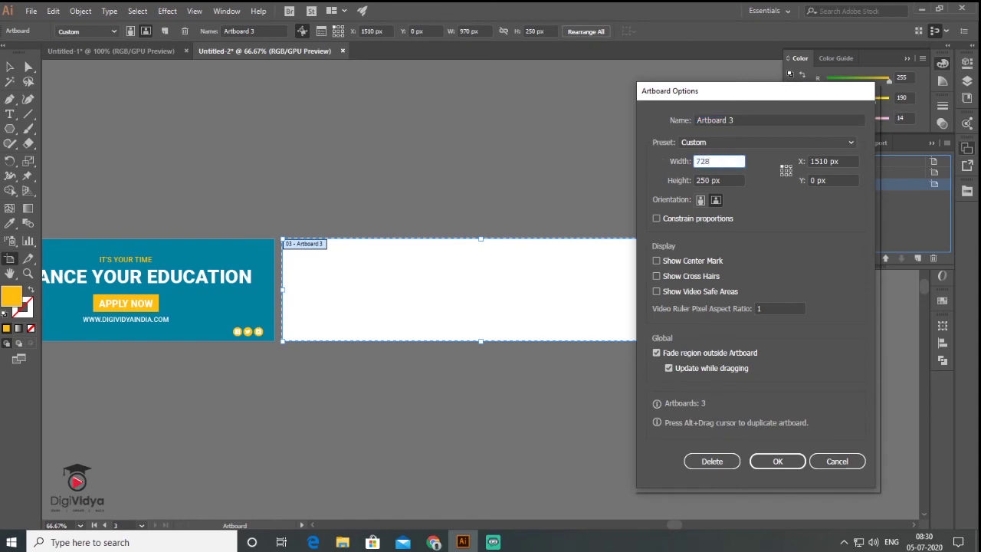
key(Tab)
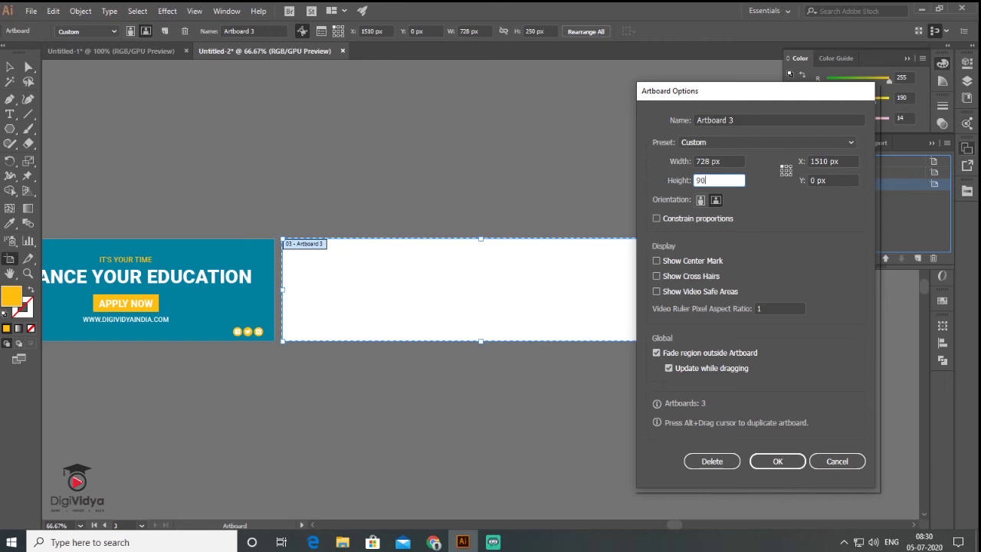
key(Return)
click(11, 68)
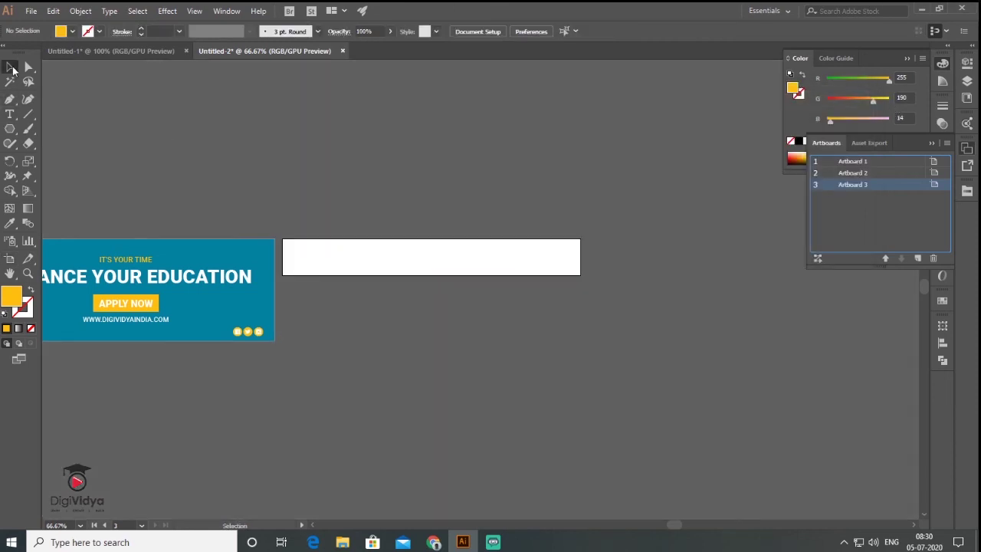
Move the 728 by 90 px artboard below the teal banner, to about X 622 px, Y 306 px.
drag(330, 351, 509, 311)
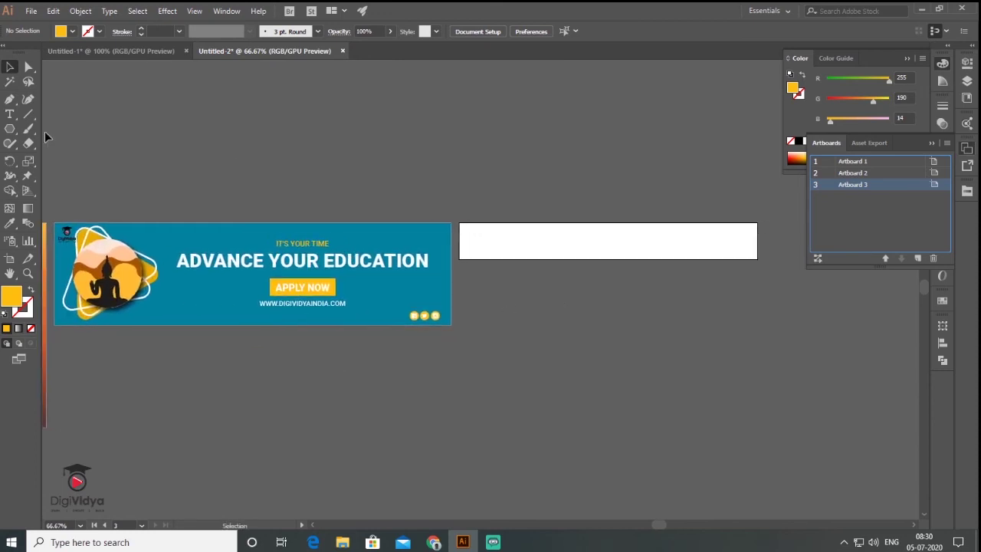
click(10, 258)
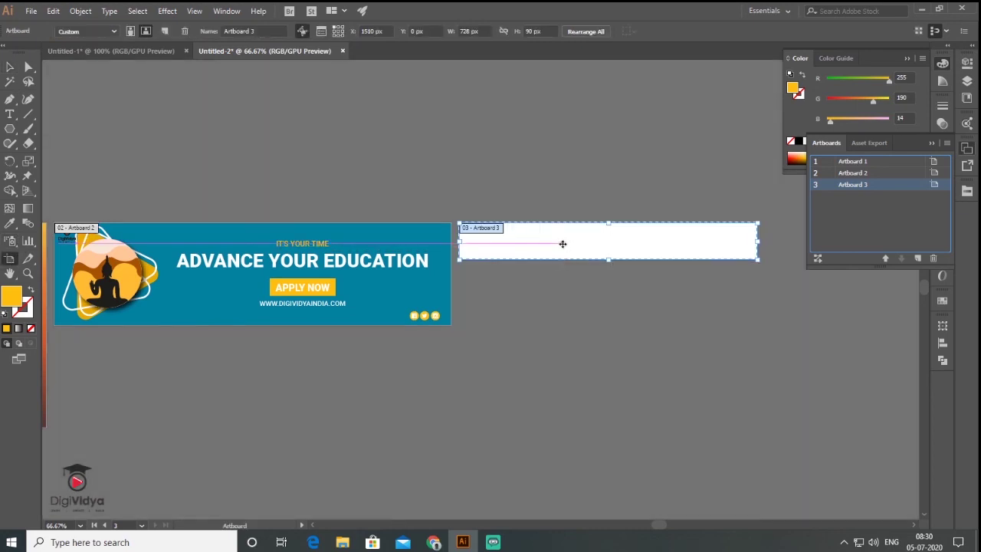
drag(565, 234, 202, 362)
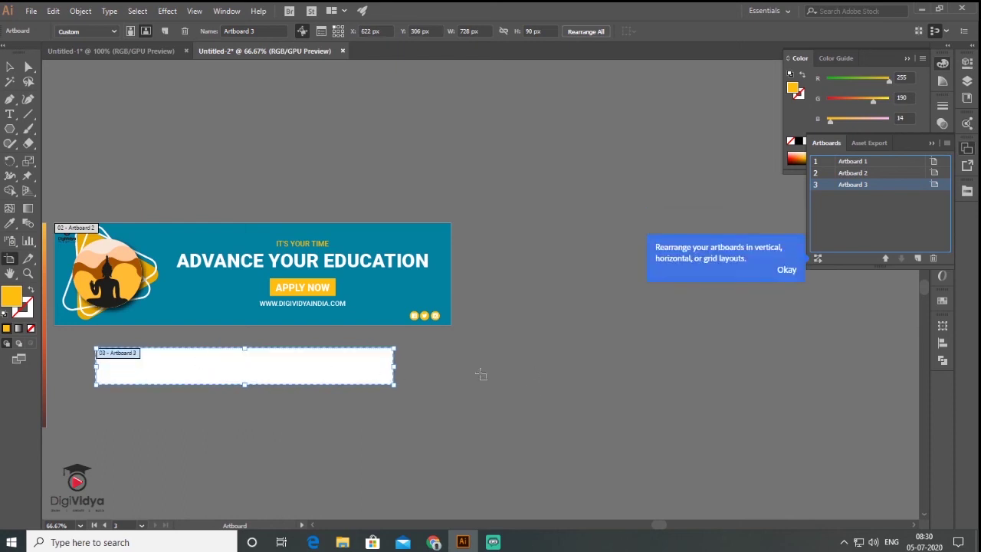
drag(465, 363, 636, 279)
scroll(483, 289, up, 1)
click(524, 397)
click(9, 67)
Copy the Buddha artwork with the logo and scale it to fit the left end of the 728 by 90 px artboard.
drag(118, 77, 288, 226)
drag(240, 165, 335, 383)
drag(407, 451, 312, 359)
drag(282, 331, 261, 315)
drag(292, 343, 253, 303)
click(312, 366)
click(388, 388)
Copy the banner's teal background and resize the copy to cover the 728 by 90 px artboard.
alt+drag(383, 226, 446, 413)
drag(817, 353, 670, 346)
drag(446, 430, 453, 336)
click(367, 381)
Scale down the copied IT'S YOUR TIME and ADVANCE YOUR EDUCATION text and place it beside the small Buddha artwork.
drag(500, 255, 481, 314)
drag(673, 331, 542, 315)
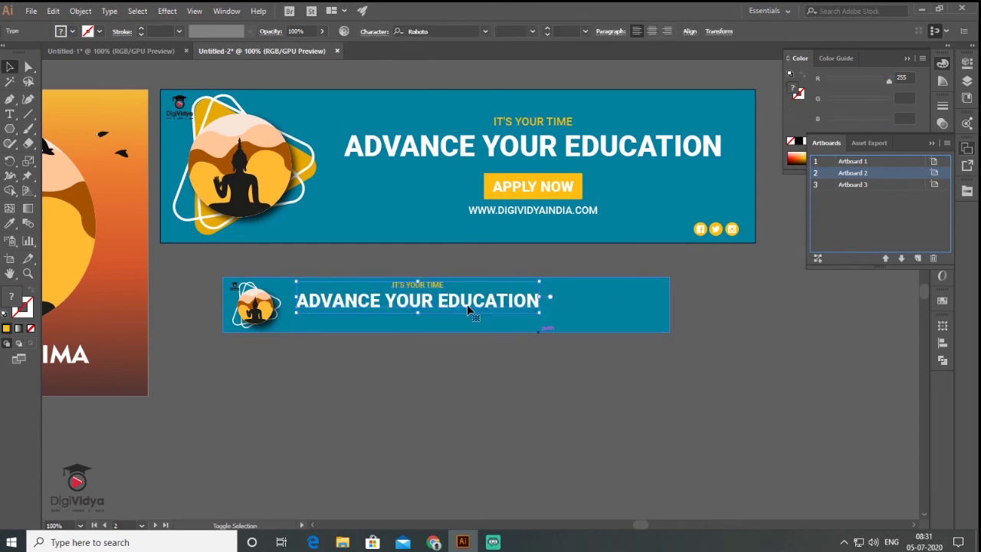
drag(471, 311, 475, 327)
drag(469, 320, 466, 313)
Scale down the APPLY NOW button and website address and position them at the right end of the 728 by 90 px banner.
drag(456, 259, 617, 323)
shift+click(613, 232)
drag(685, 348, 622, 306)
click(723, 312)
drag(713, 341, 617, 303)
shift+click(626, 324)
key(shift+Right)
key(shift+Right)
key(shift+Right)
Enlarge the small banner's tagline and headline to fill the space between the Buddha artwork and the APPLY NOW button.
drag(536, 347, 425, 294)
shift+click(569, 326)
key(shift+Right)
key(shift+Right)
drag(558, 291, 576, 286)
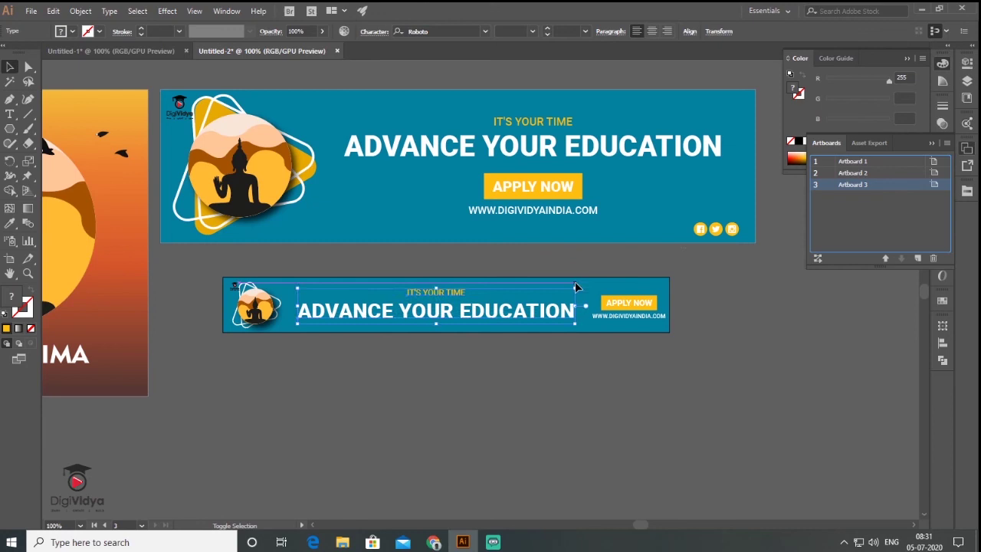
Copy the three social media icons into the small banner's upper right corner, scaled to about 22 px wide overall.
click(732, 229)
key(ctrl+c)
key(ctrl+v)
drag(497, 291, 661, 286)
scroll(658, 283, up, 7)
scroll(793, 354, down, 7)
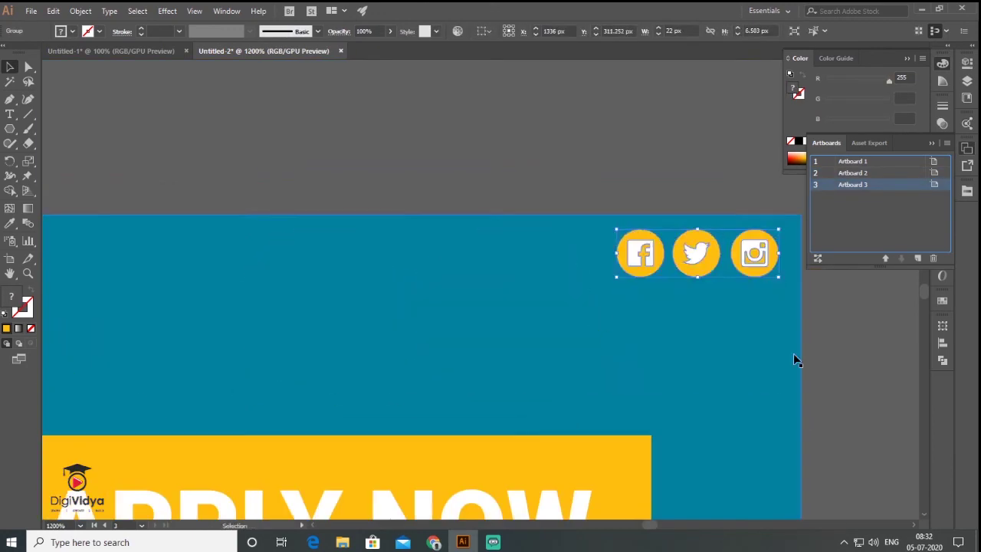
click(506, 400)
drag(478, 405, 445, 347)
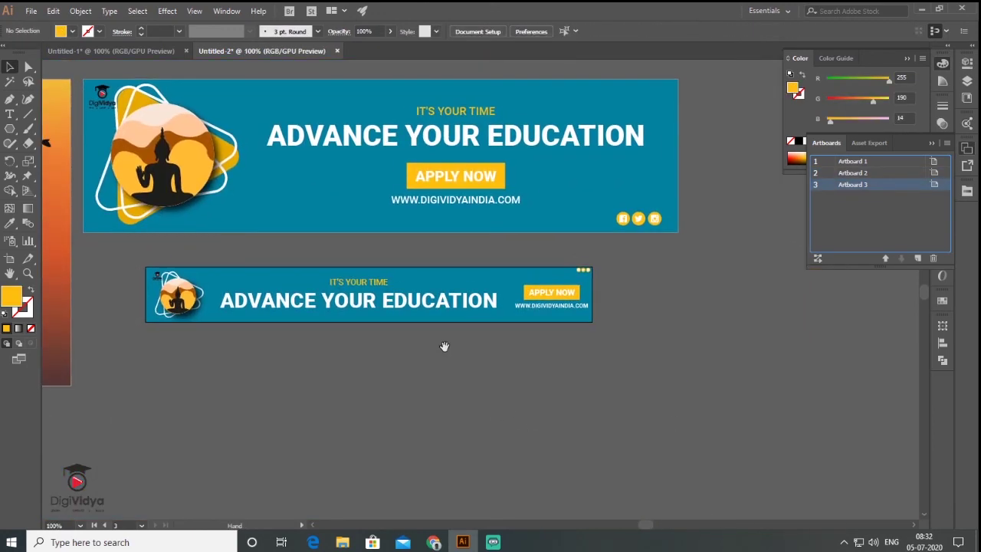
Add another artboard and set its size to 336 px wide by 280 px high.
click(919, 259)
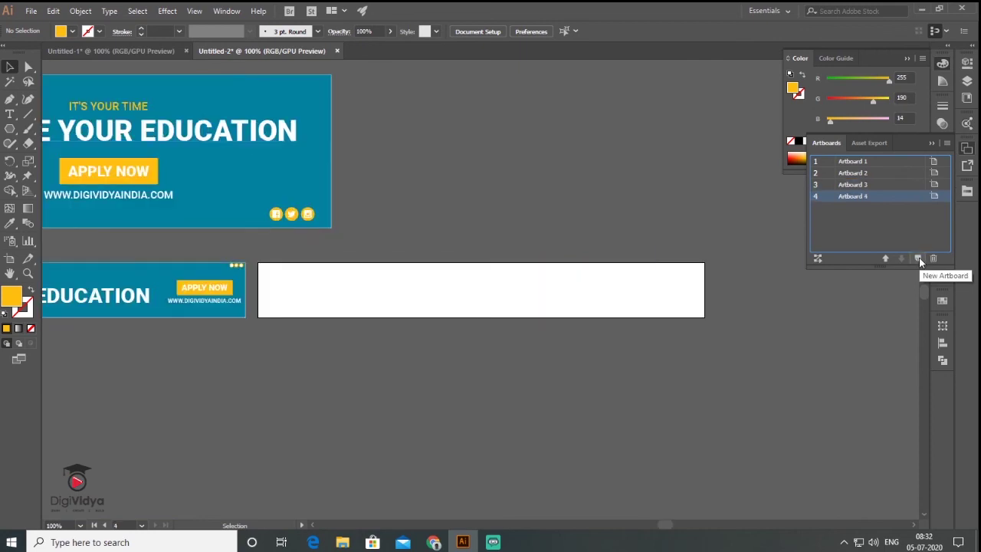
click(935, 197)
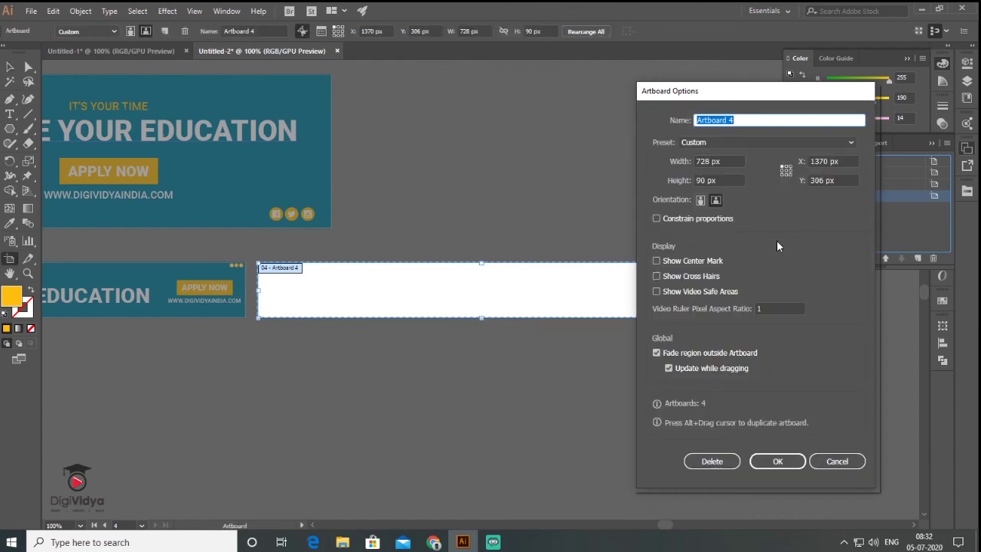
click(733, 161)
text(336)
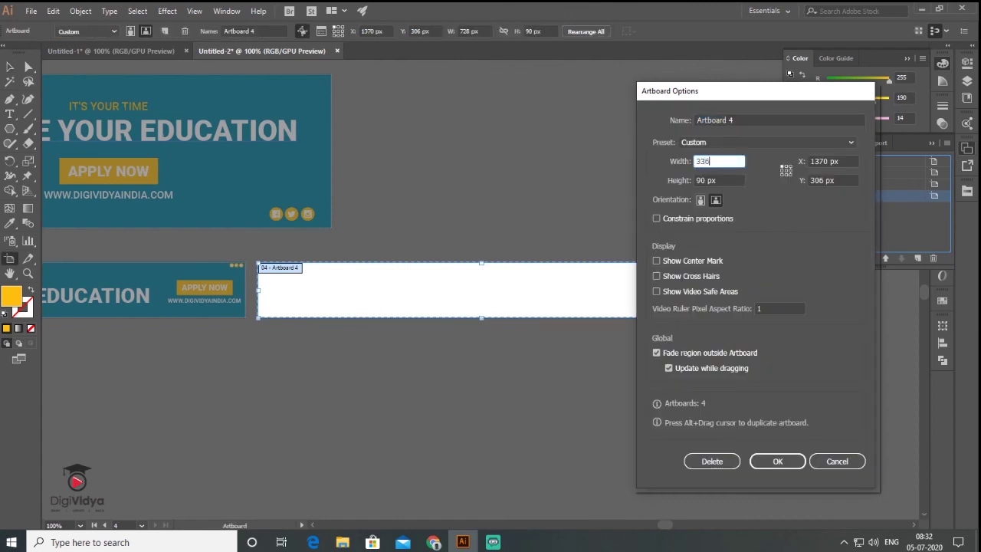
key(Tab)
text(28)
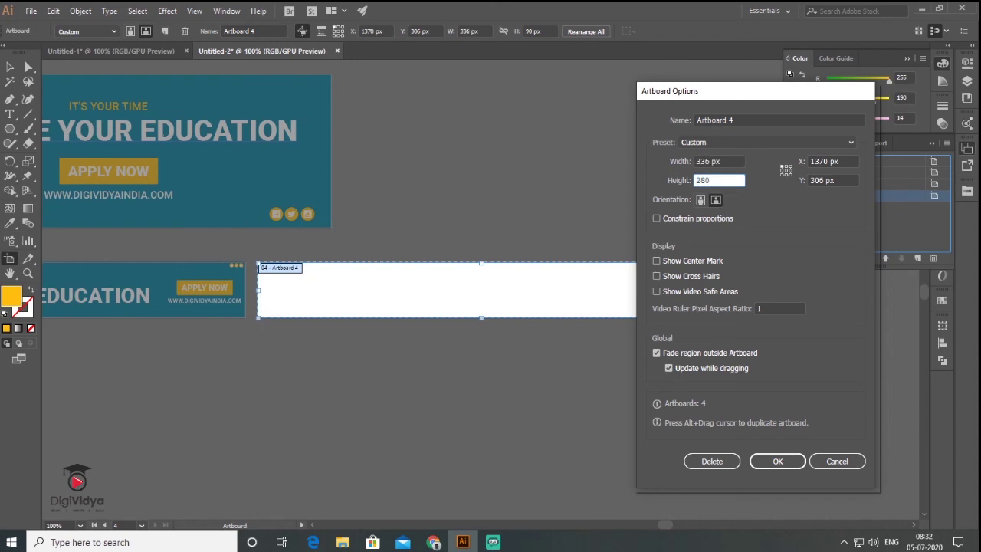
key(Return)
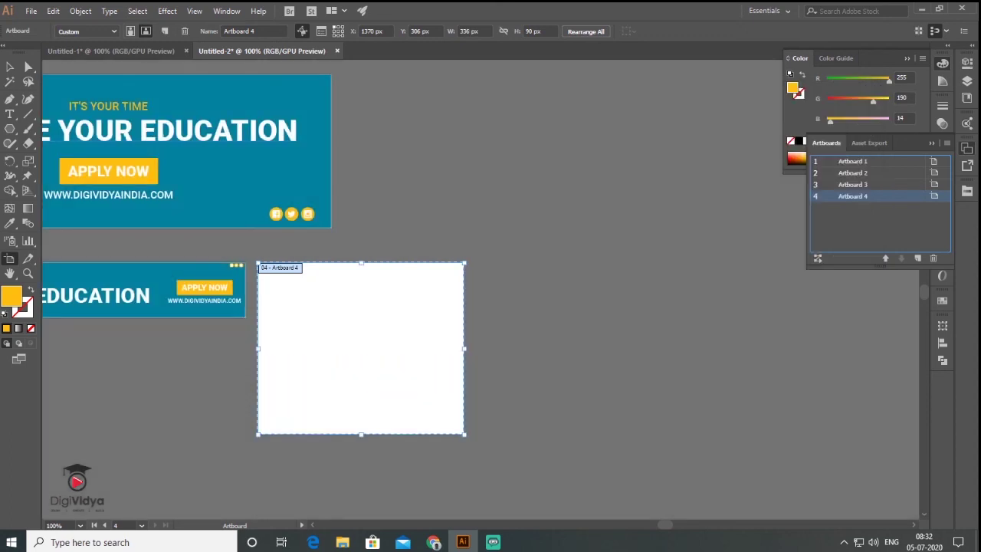
click(7, 69)
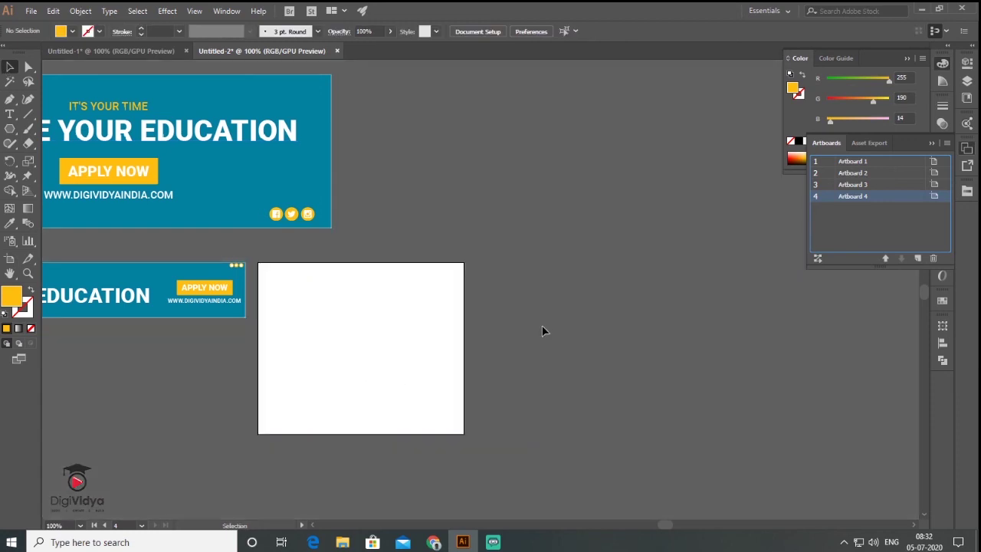
Copy the teal banner background and resize the copy to cover the 336 by 280 px artboard.
drag(435, 343, 541, 327)
click(402, 155)
drag(401, 157, 406, 449)
drag(329, 429, 449, 308)
drag(528, 400, 571, 419)
click(677, 416)
Copy the Buddha artwork and logo to the 336 by 280 px artboard, scaling the artwork near the top centre and the logo in the upper left corner.
drag(622, 364, 869, 397)
drag(100, 237, 174, 96)
alt+drag(142, 199, 660, 415)
drag(659, 414, 605, 404)
shift+drag(705, 443, 665, 327)
drag(560, 309, 574, 294)
click(664, 328)
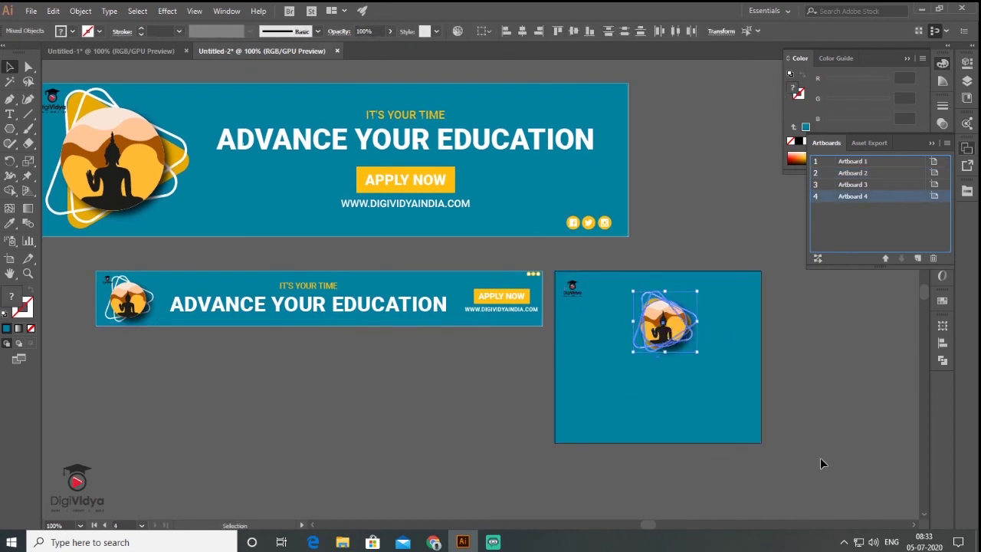
key(shift+Up)
click(822, 462)
Copy the IT'S YOUR TIME and ADVANCE YOUR EDUCATION text from the small banner to below the artwork on the 336 by 280 px artboard.
click(406, 115)
click(307, 286)
shift+click(293, 307)
alt+drag(292, 307, 650, 387)
Break the copied headline into ADVANCE YOUR and EDUCATION on two lines and centre-align the text.
click(689, 391)
double_click(690, 392)
key(Return)
key(Escape)
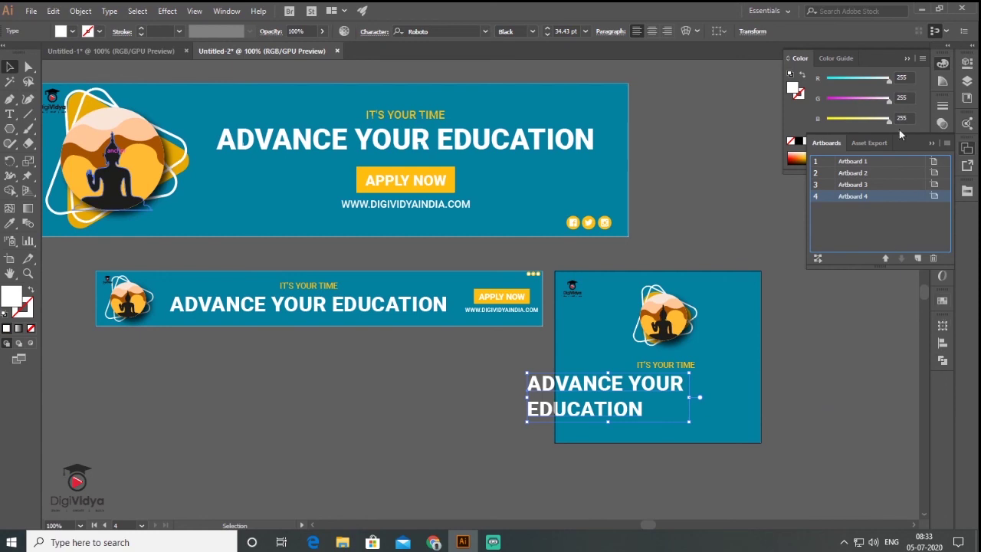
click(652, 30)
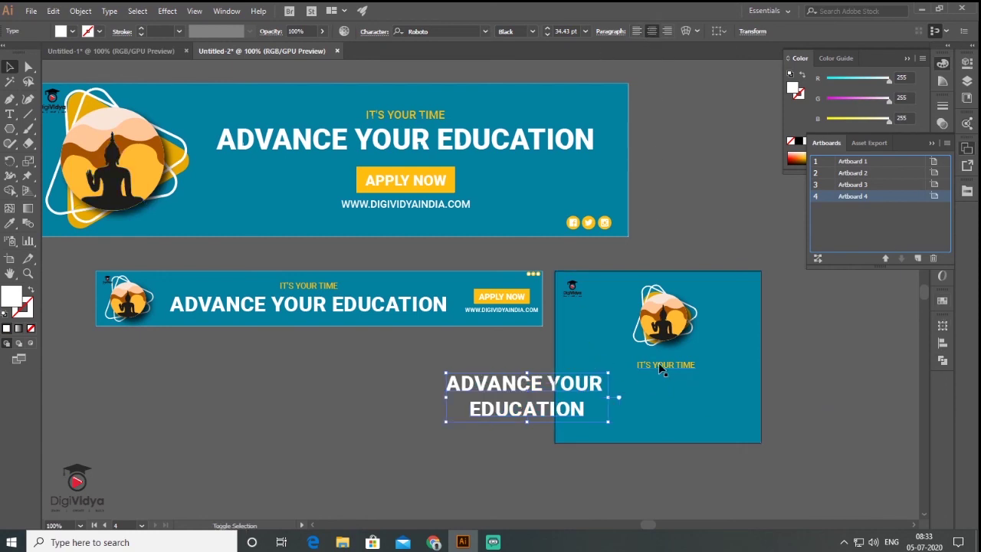